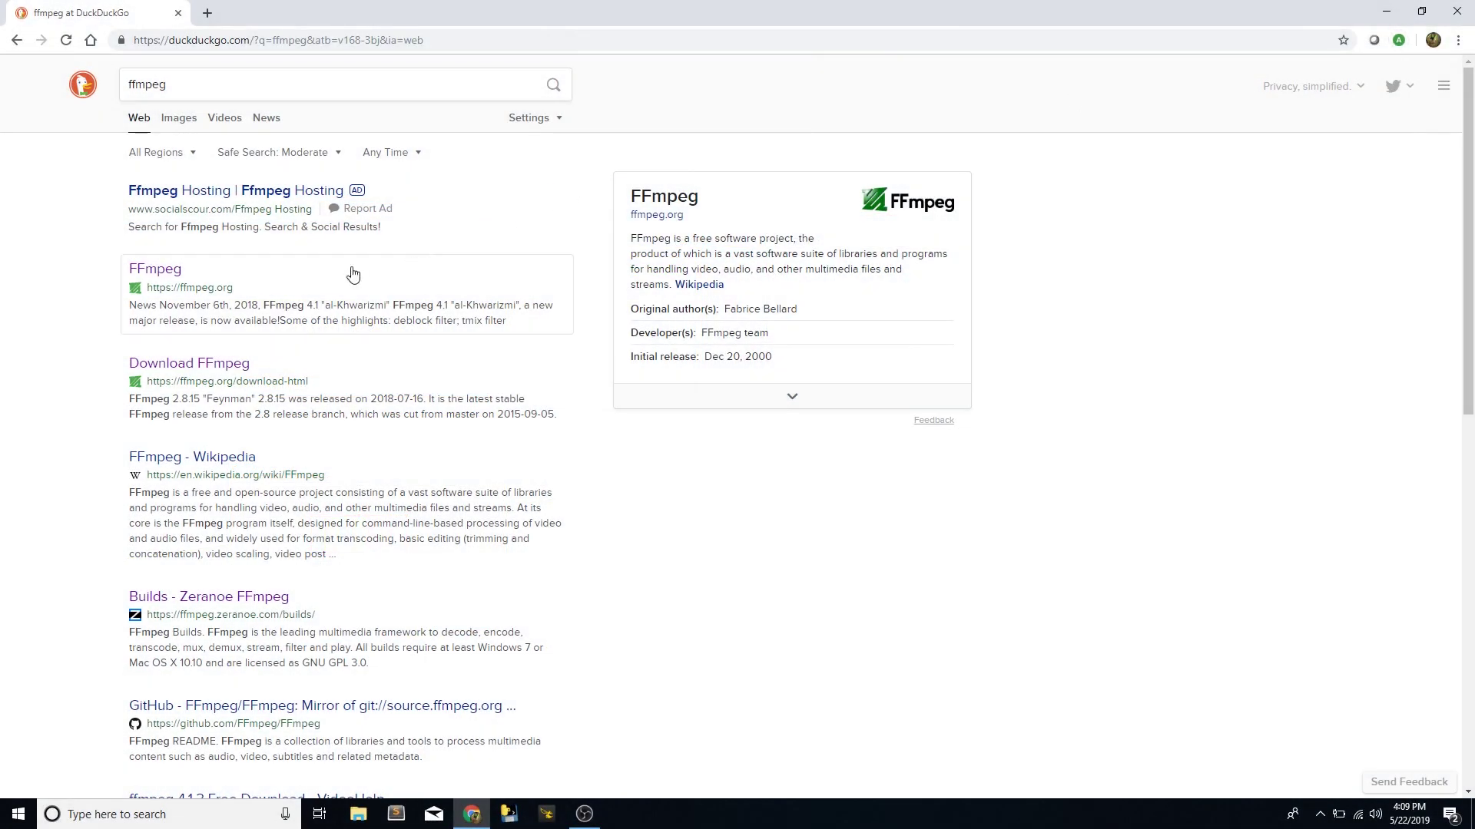
- Download the Windows 64-bit static FFmpeg build ffmpeg-20190522-ecc0965-win64-static.zip from the Zeranoe builds page
click(157, 274)
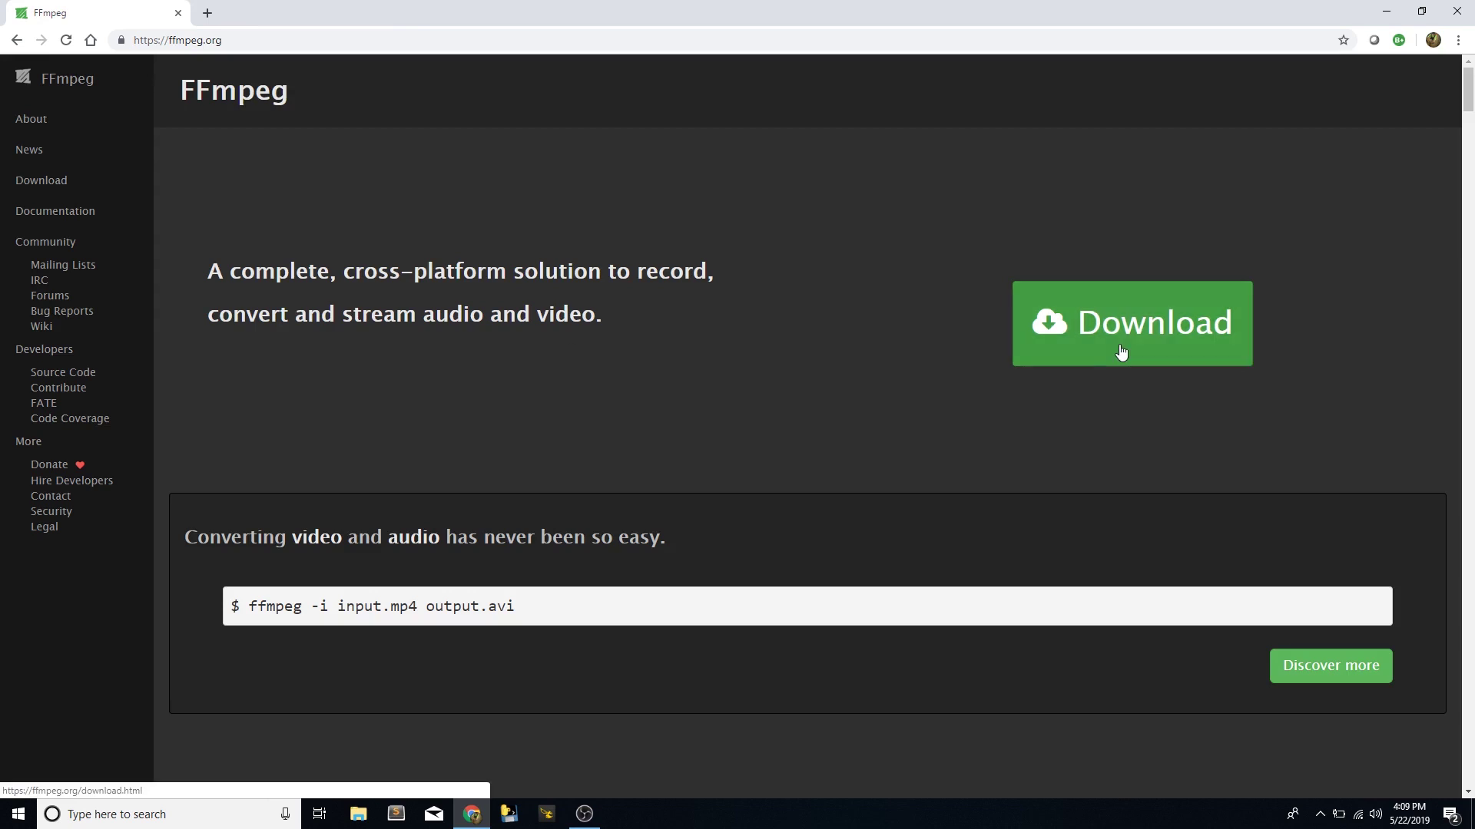
click(1121, 352)
click(500, 566)
click(253, 644)
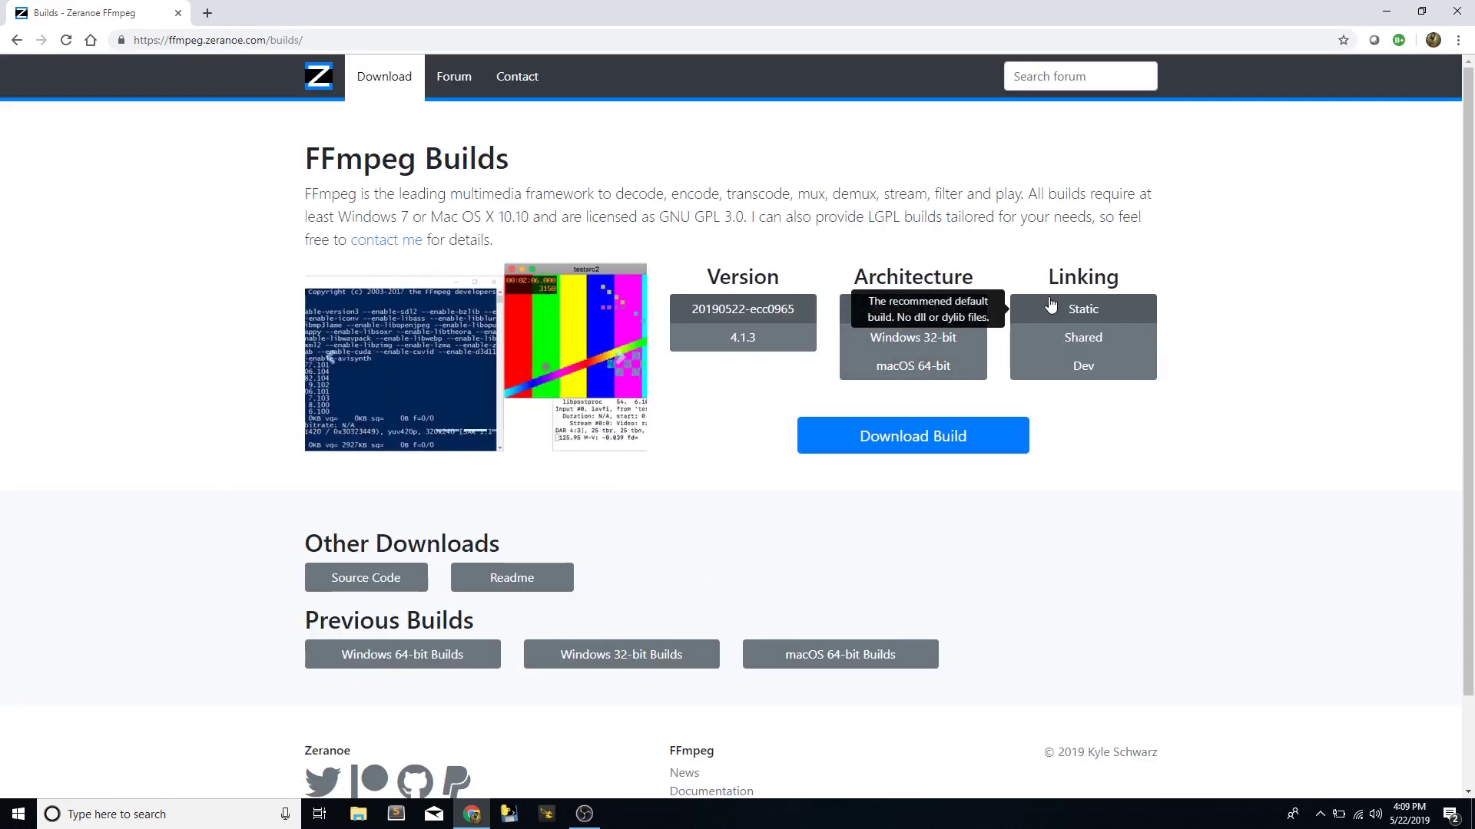
click(931, 447)
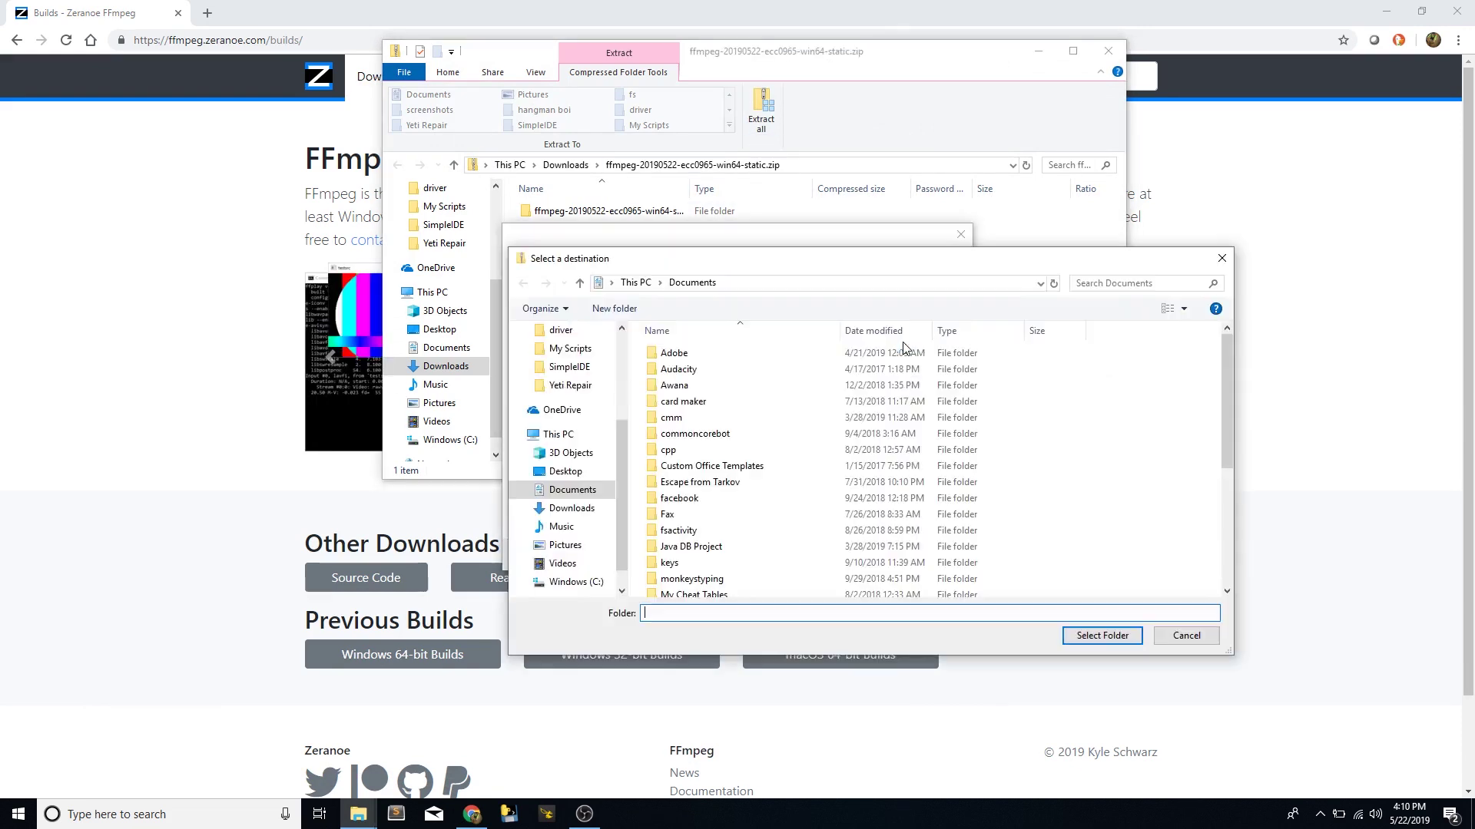
- Extract the FFmpeg zip into a new C:\Program Files\ffmpeg folder and reveal its bin folder path
click(576, 581)
double_click(676, 433)
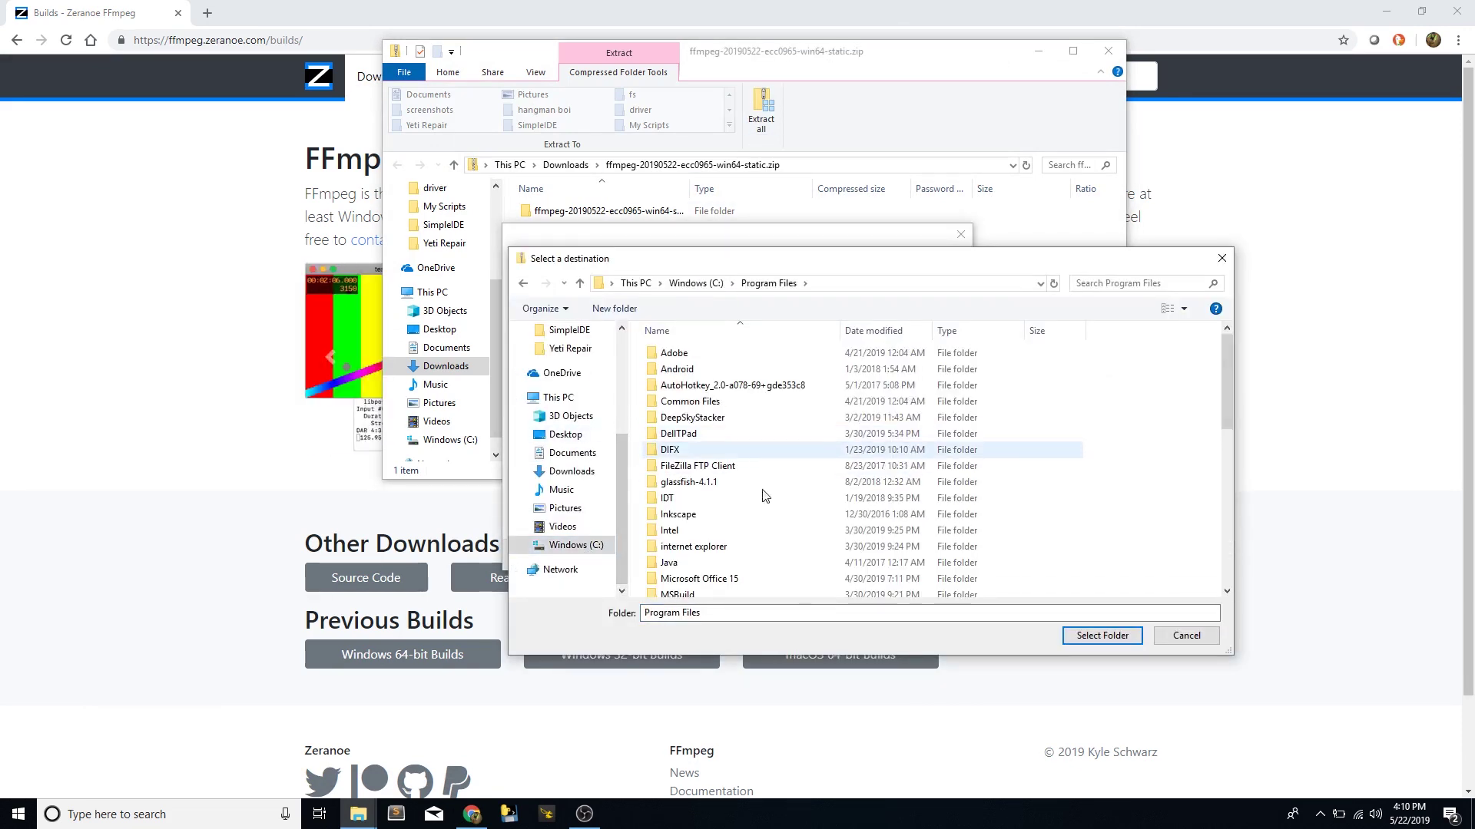
click(614, 308)
text(ffmpeg)
key(Return)
key(Return)
key(Return)
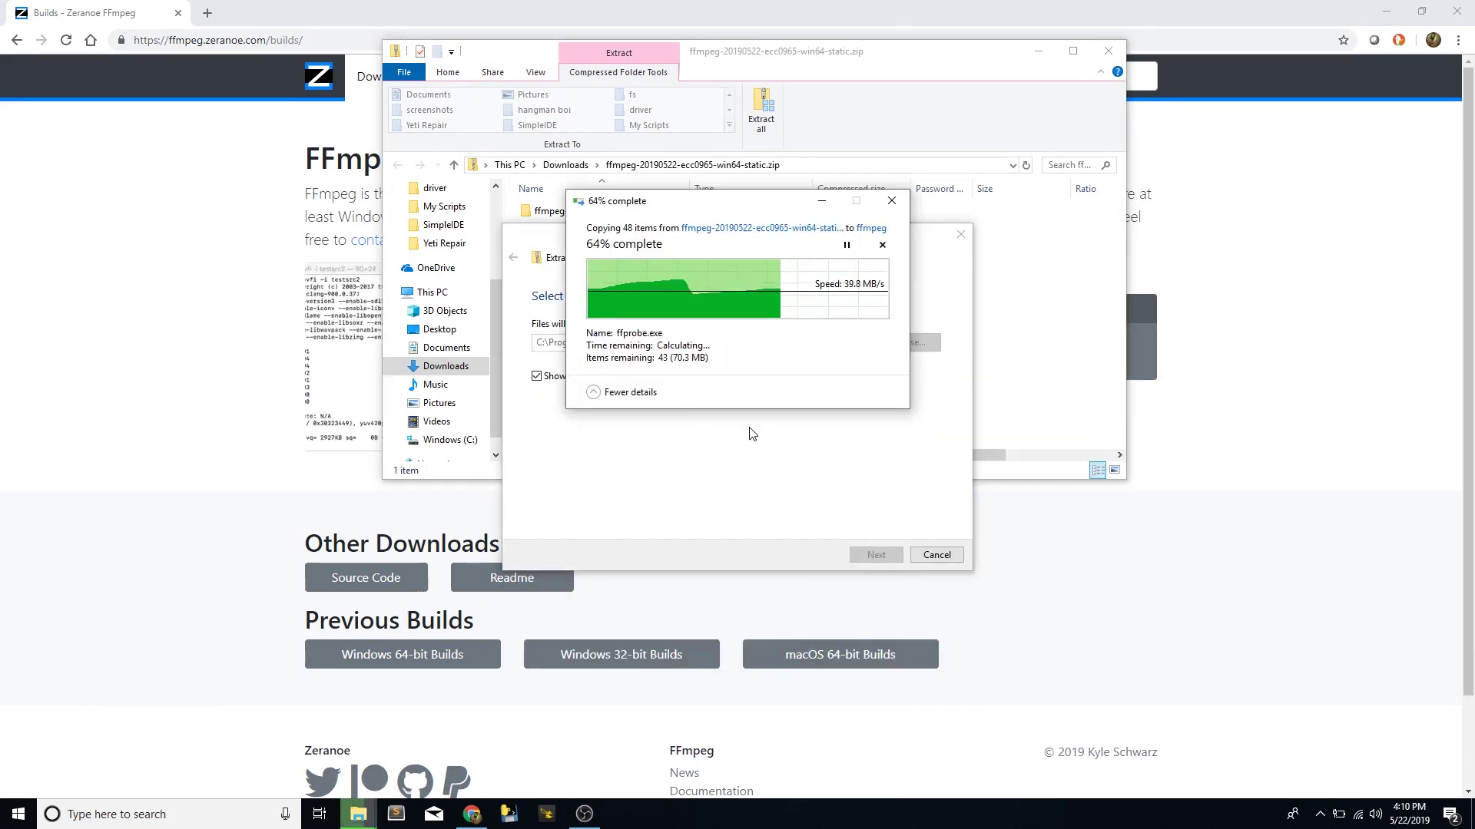
double_click(658, 232)
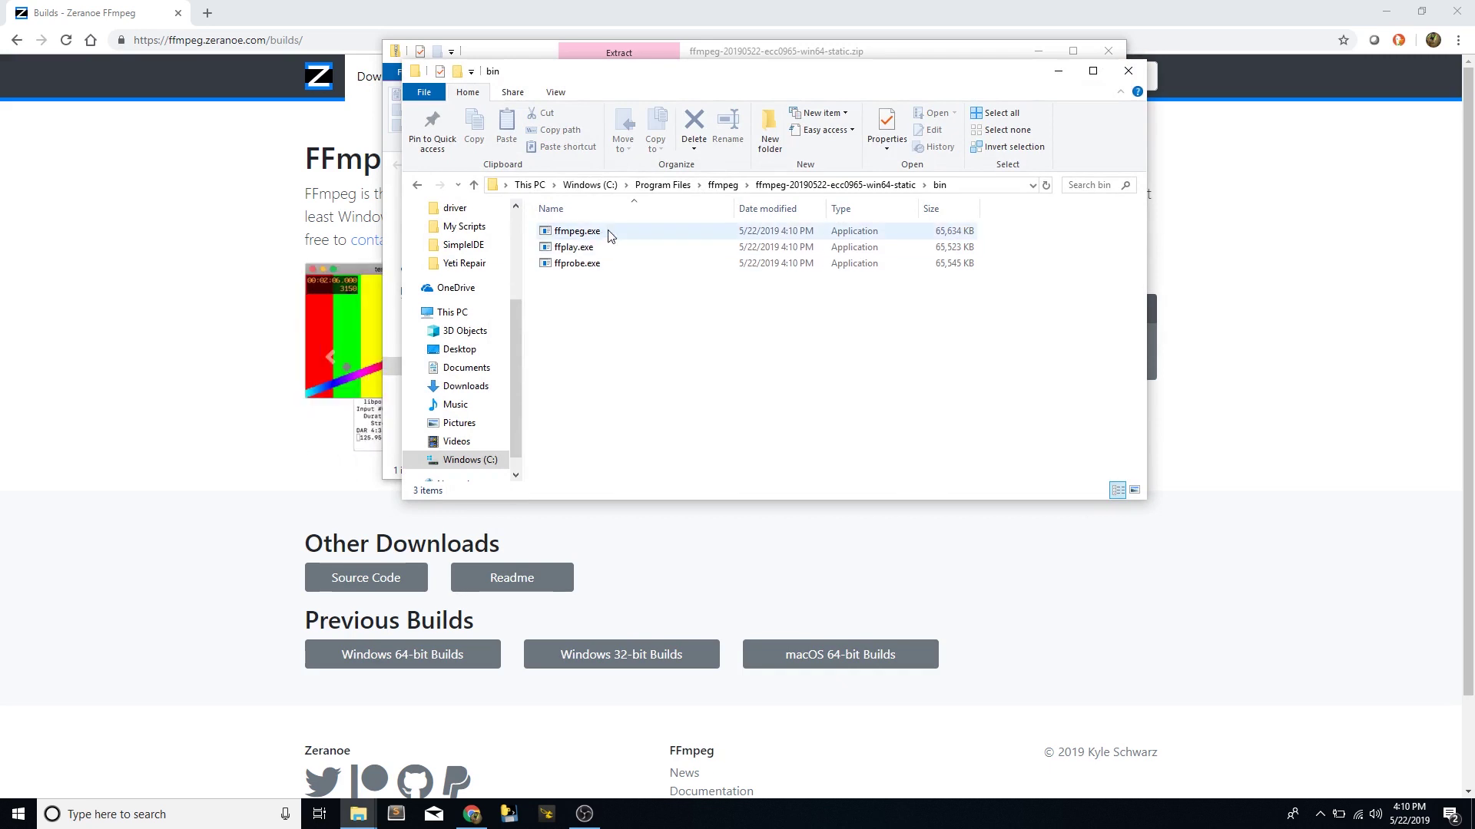
click(992, 187)
key(ctrl+c)
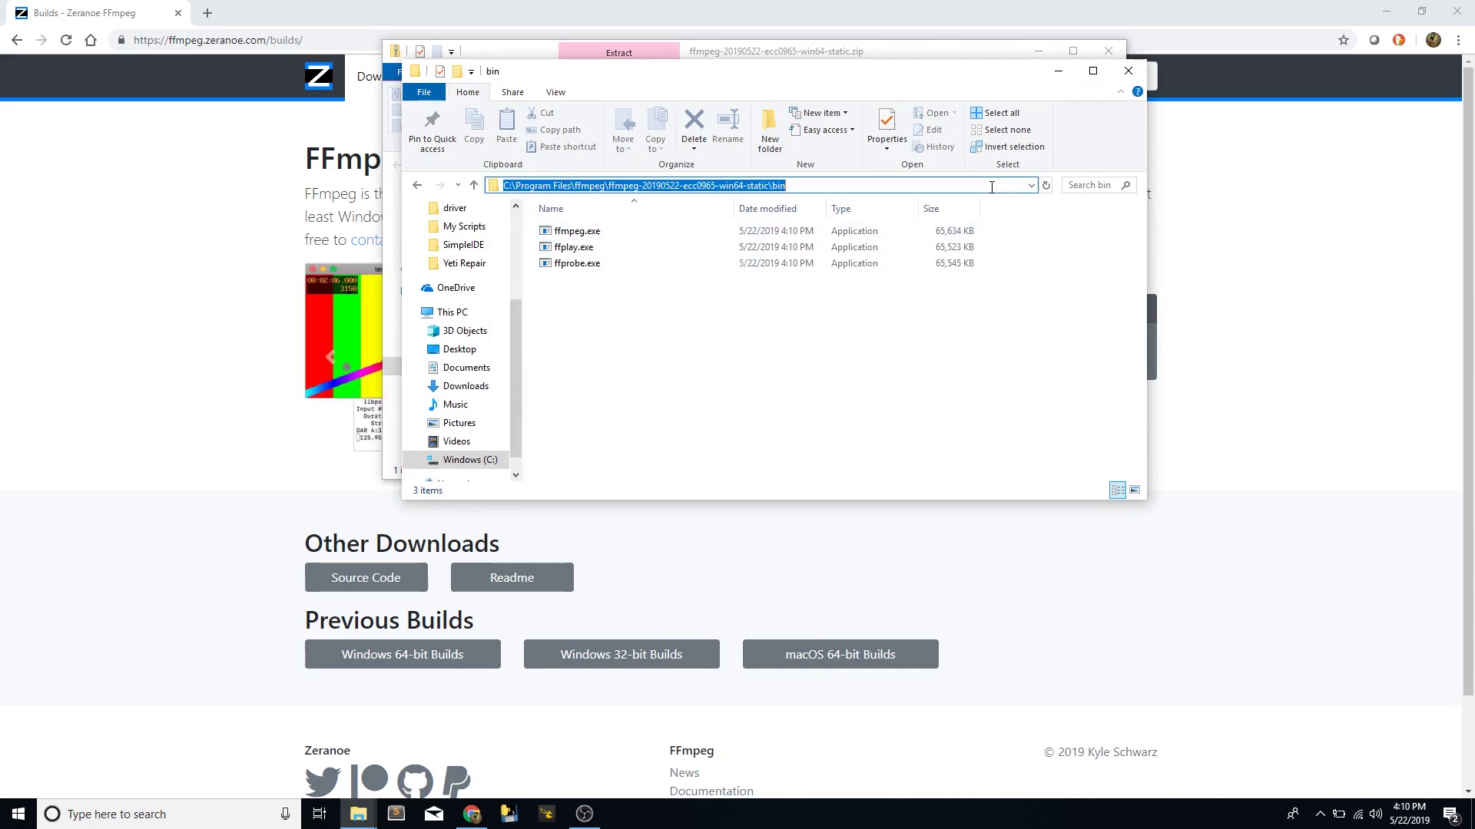
- Add the FFmpeg bin folder path as a new entry in the user Path environment variable
click(189, 814)
text(envi)
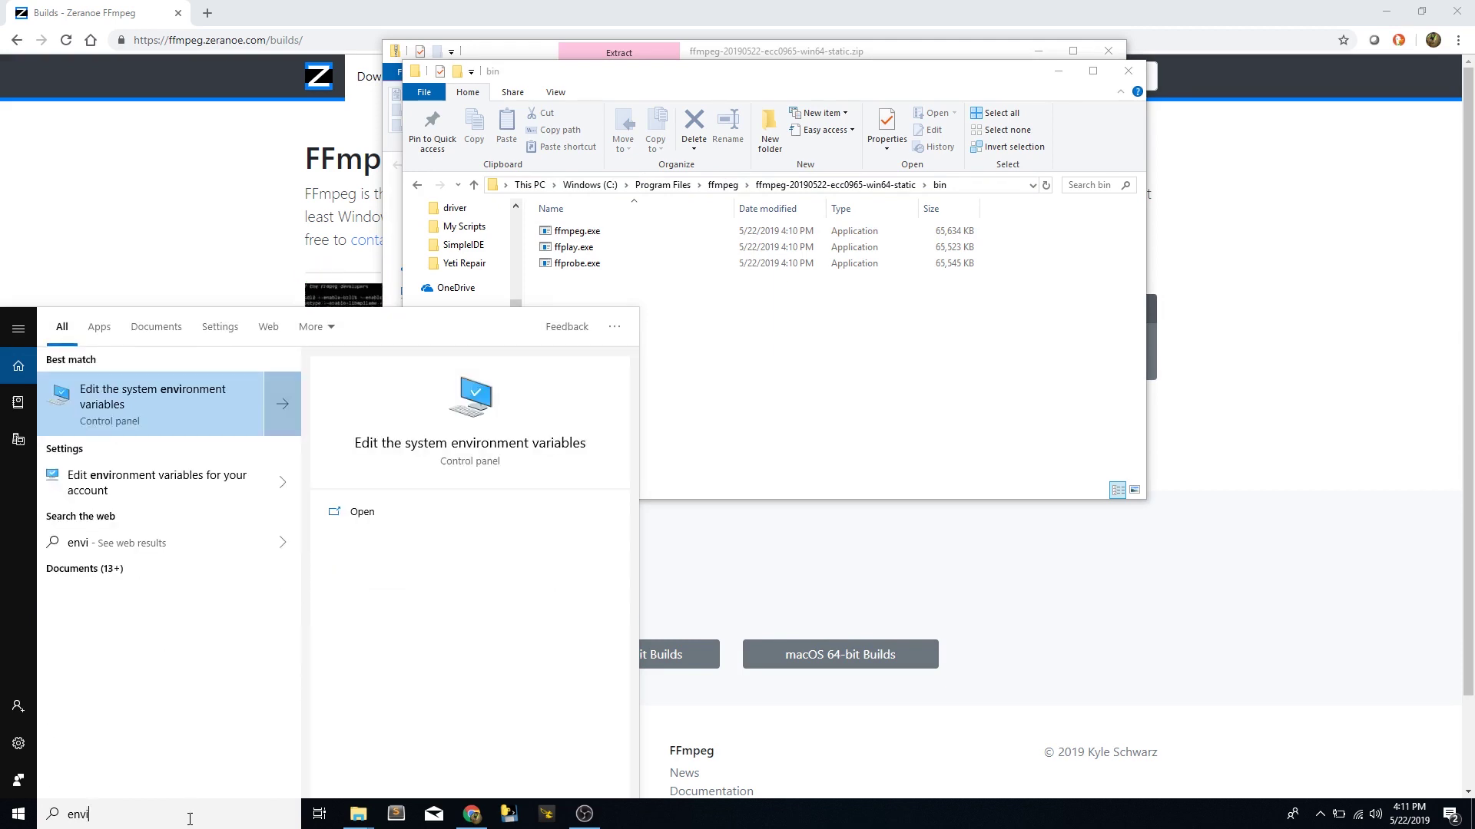
key(Return)
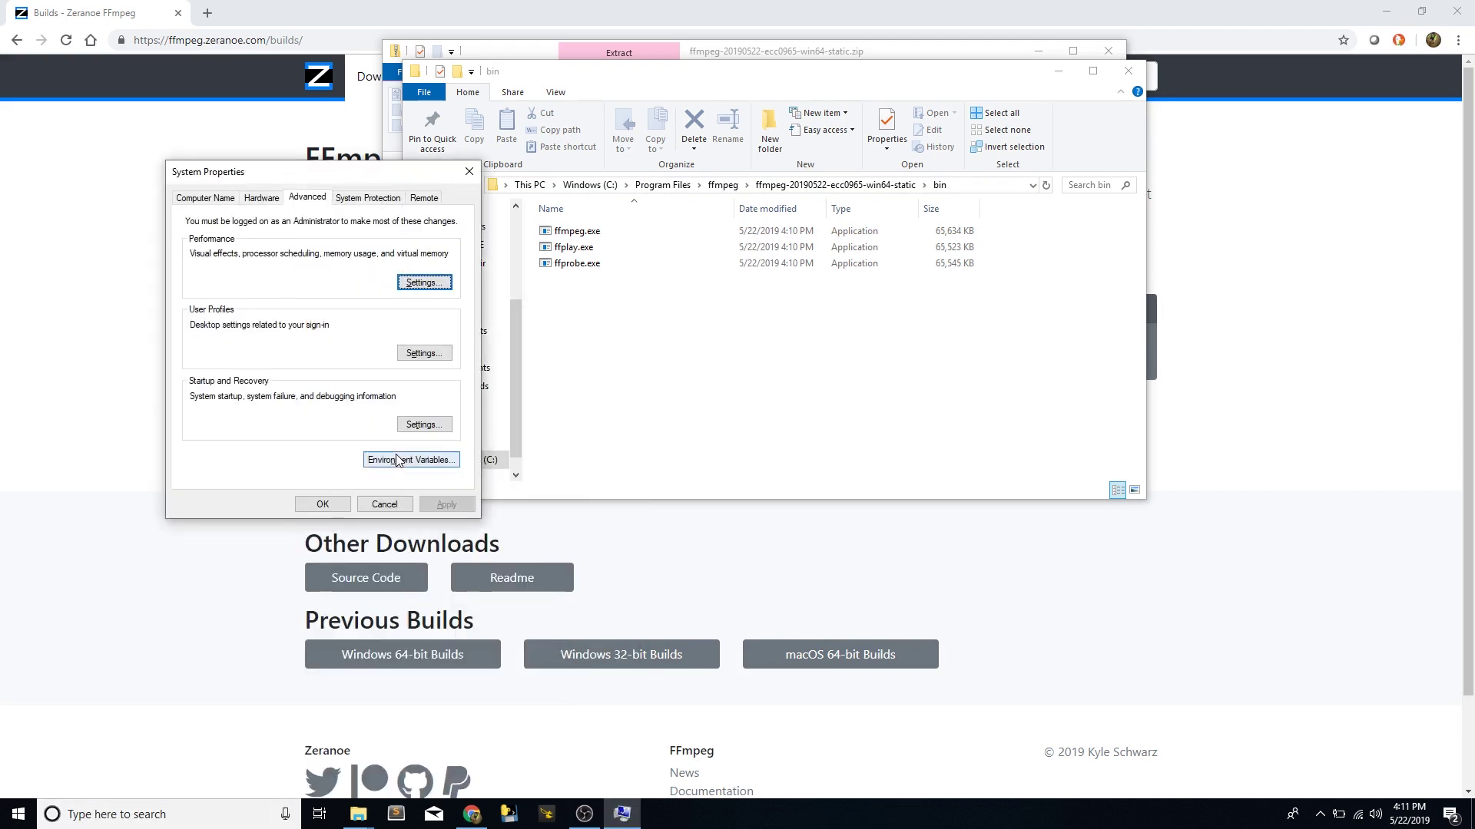
click(397, 460)
click(595, 288)
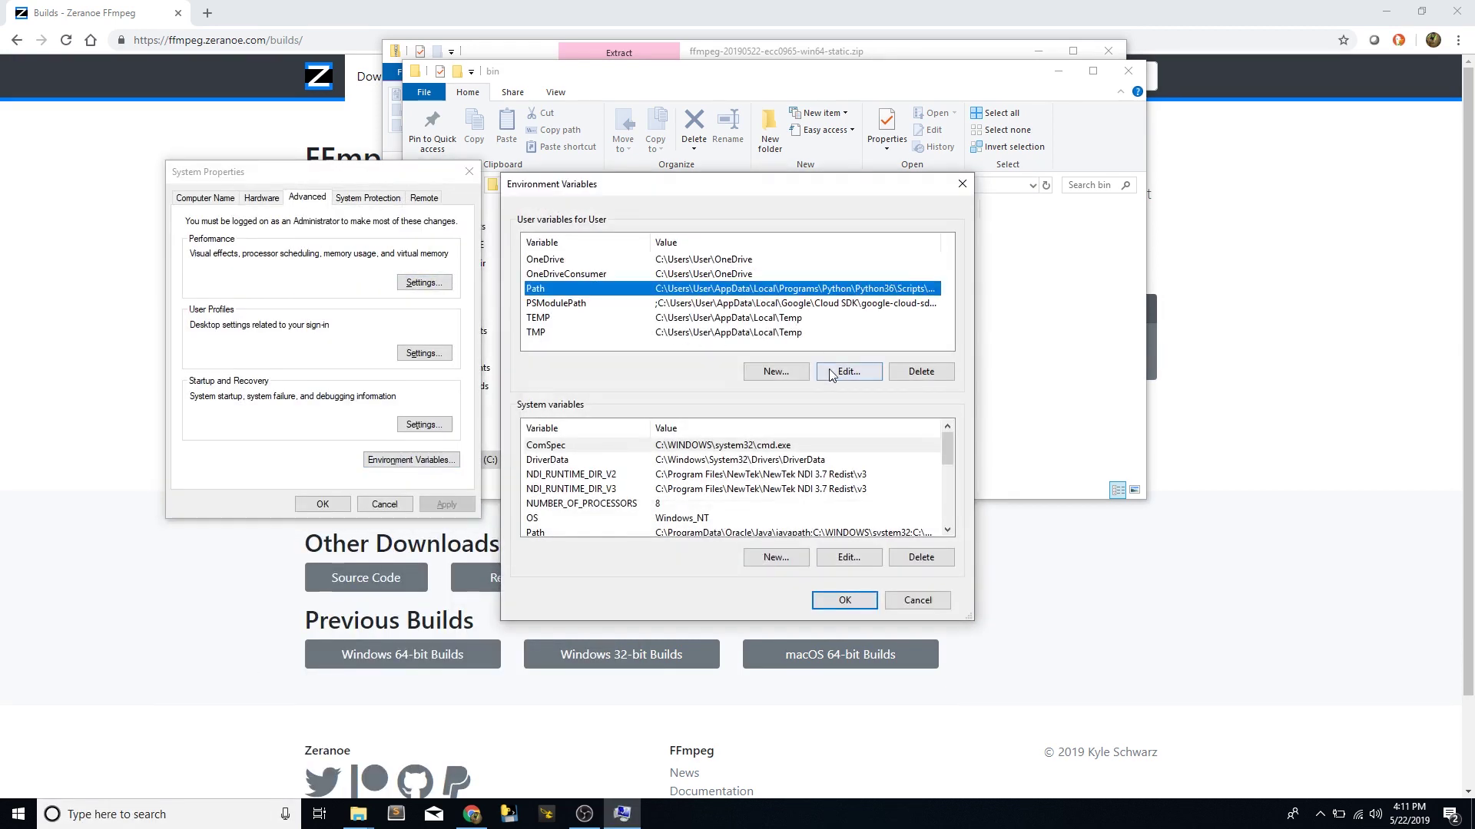
click(829, 375)
click(895, 252)
key(ctrl+v)
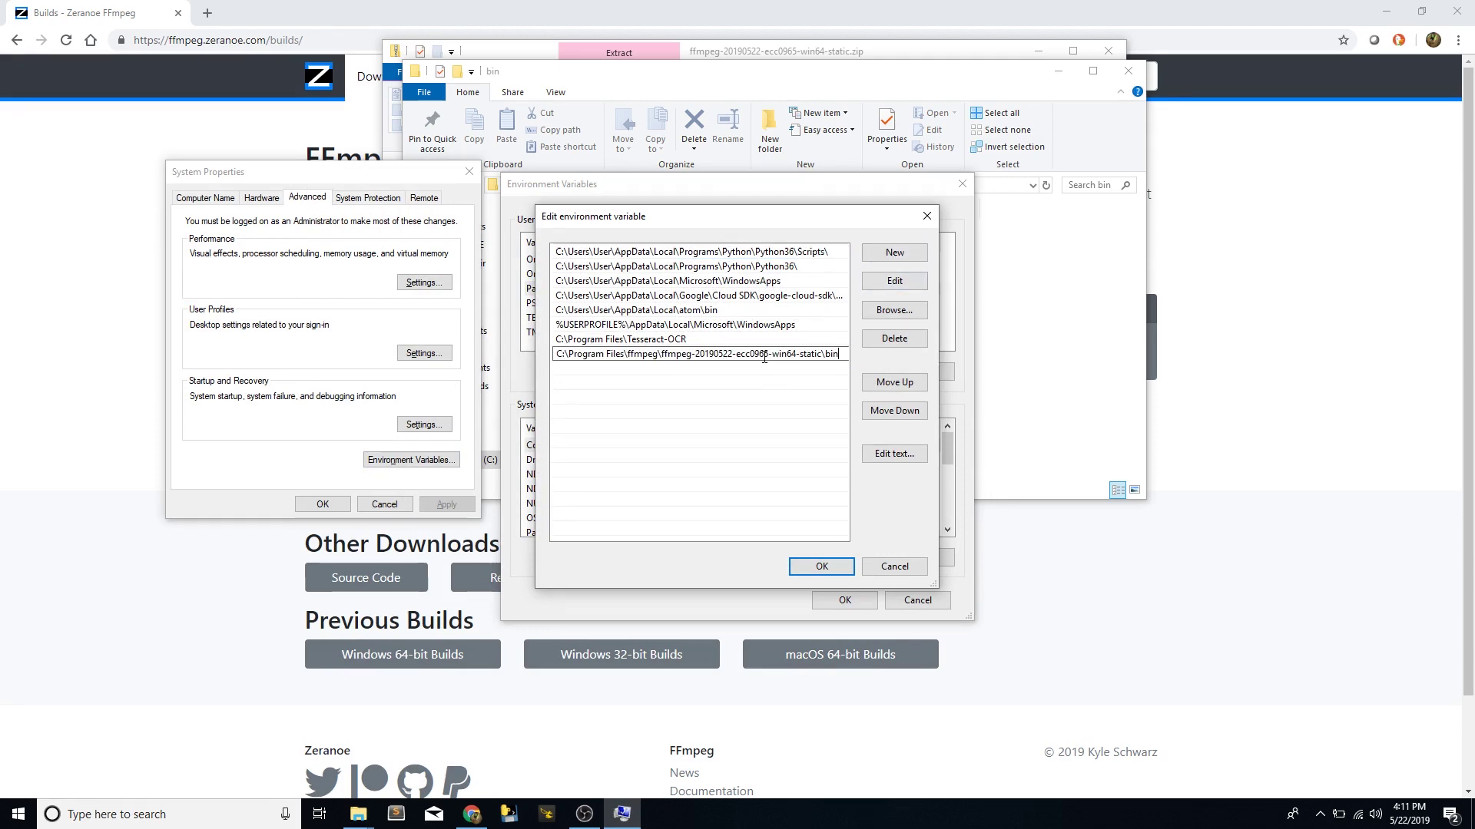
click(821, 566)
click(844, 600)
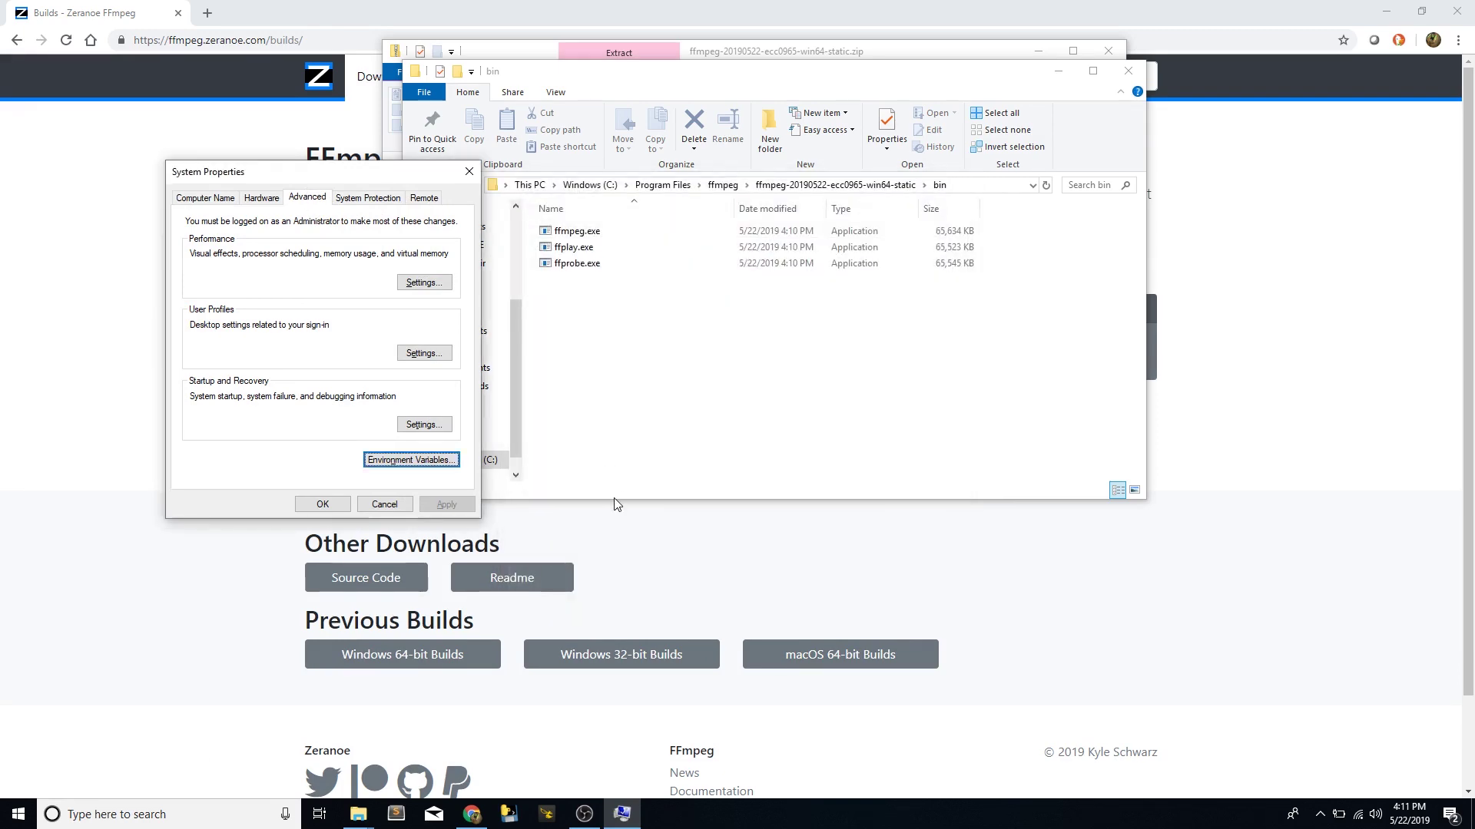
click(322, 504)
- Run 'ffmpeg -h' in Command Prompt to confirm FFmpeg is installed
click(1128, 70)
click(600, 613)
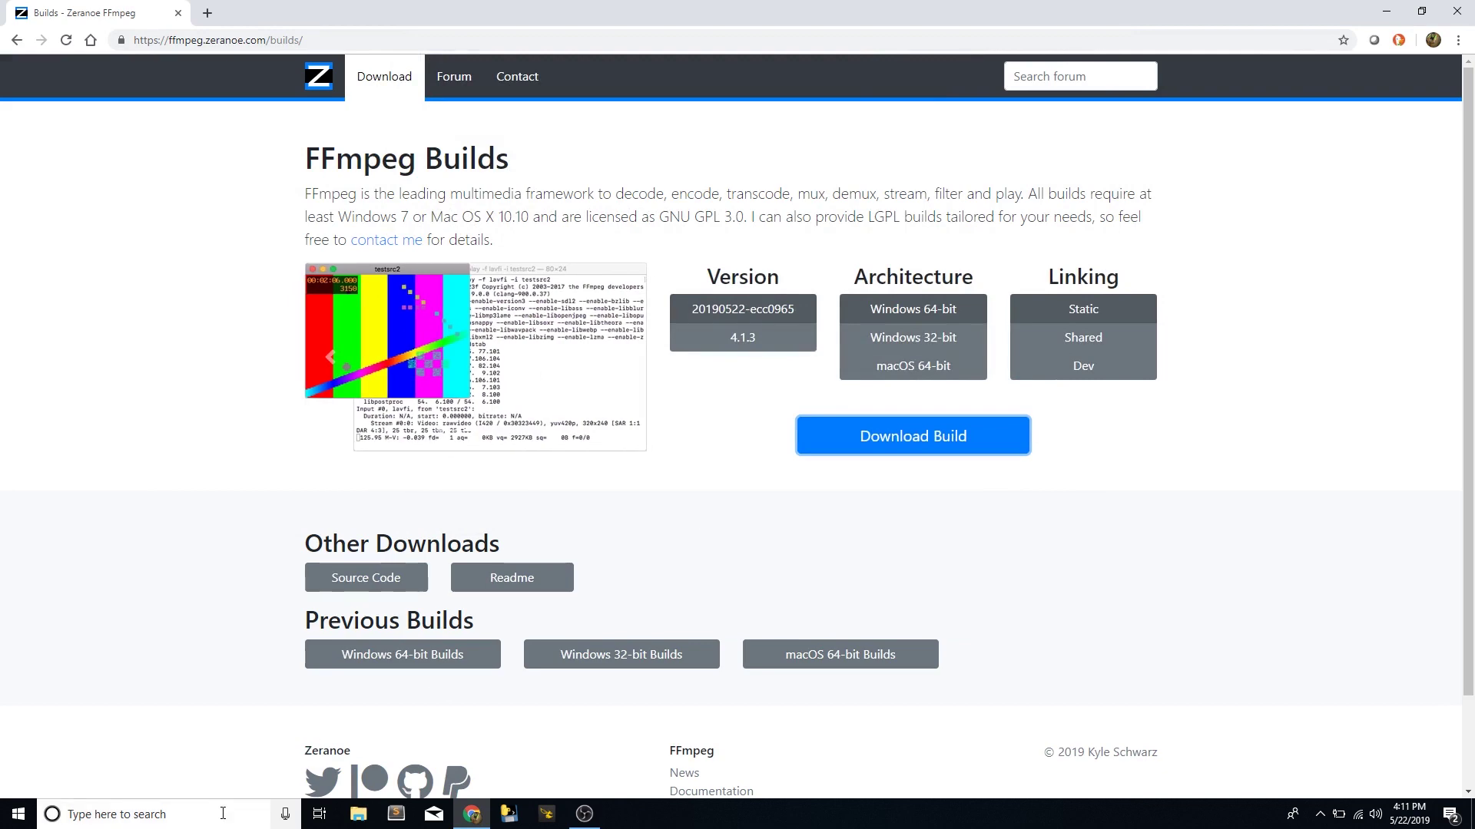
click(223, 814)
text(cmd)
key(Return)
text(ffmpeg -h)
key(Return)
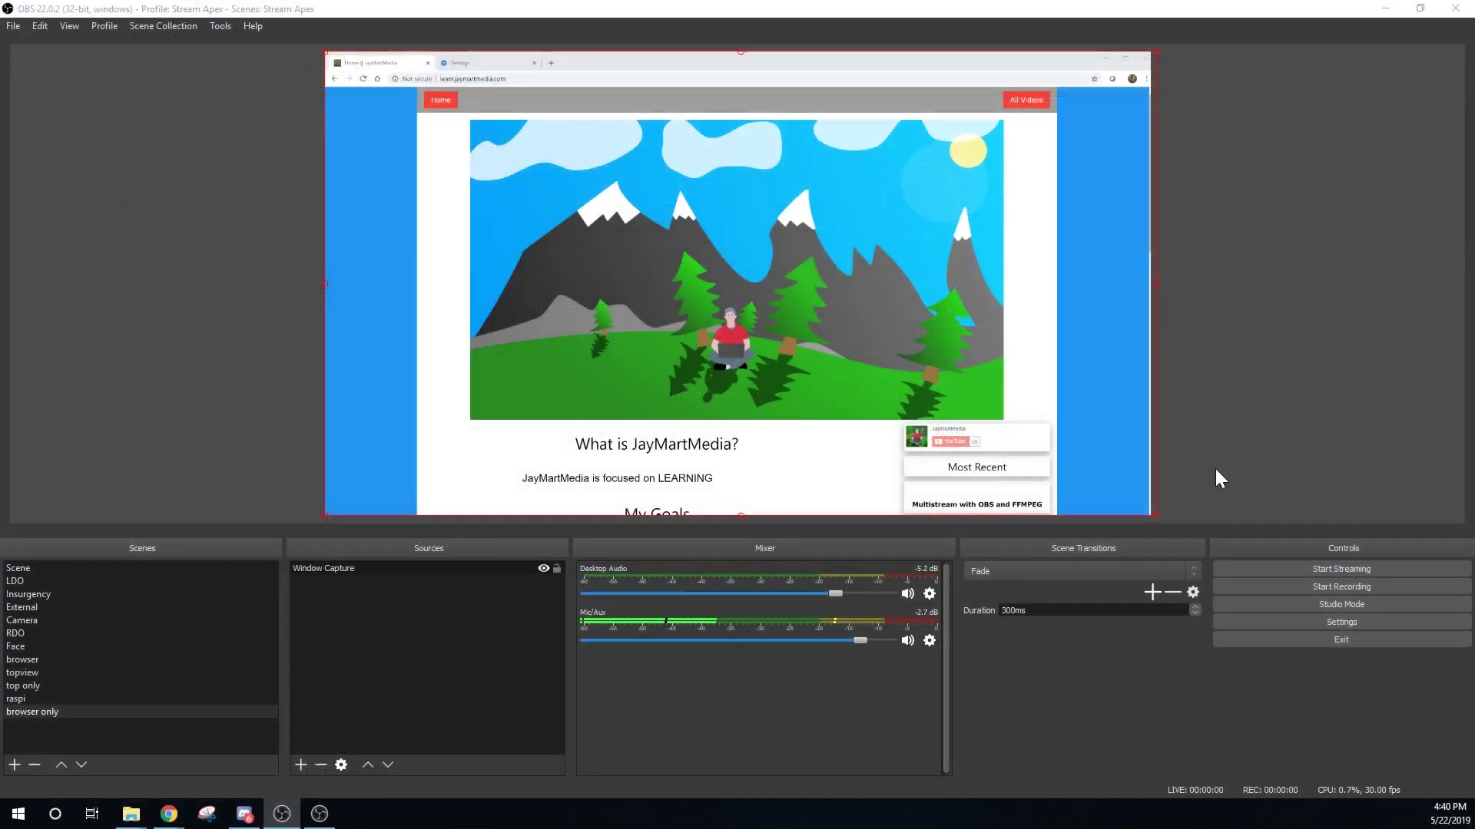
- Confirm OBS's Stream service is YouTube / YouTube Gaming, then show the Output settings page
mouse_move(908, 383)
mouse_down()
mouse_move(817, 447)
mouse_move(906, 379)
mouse_up()
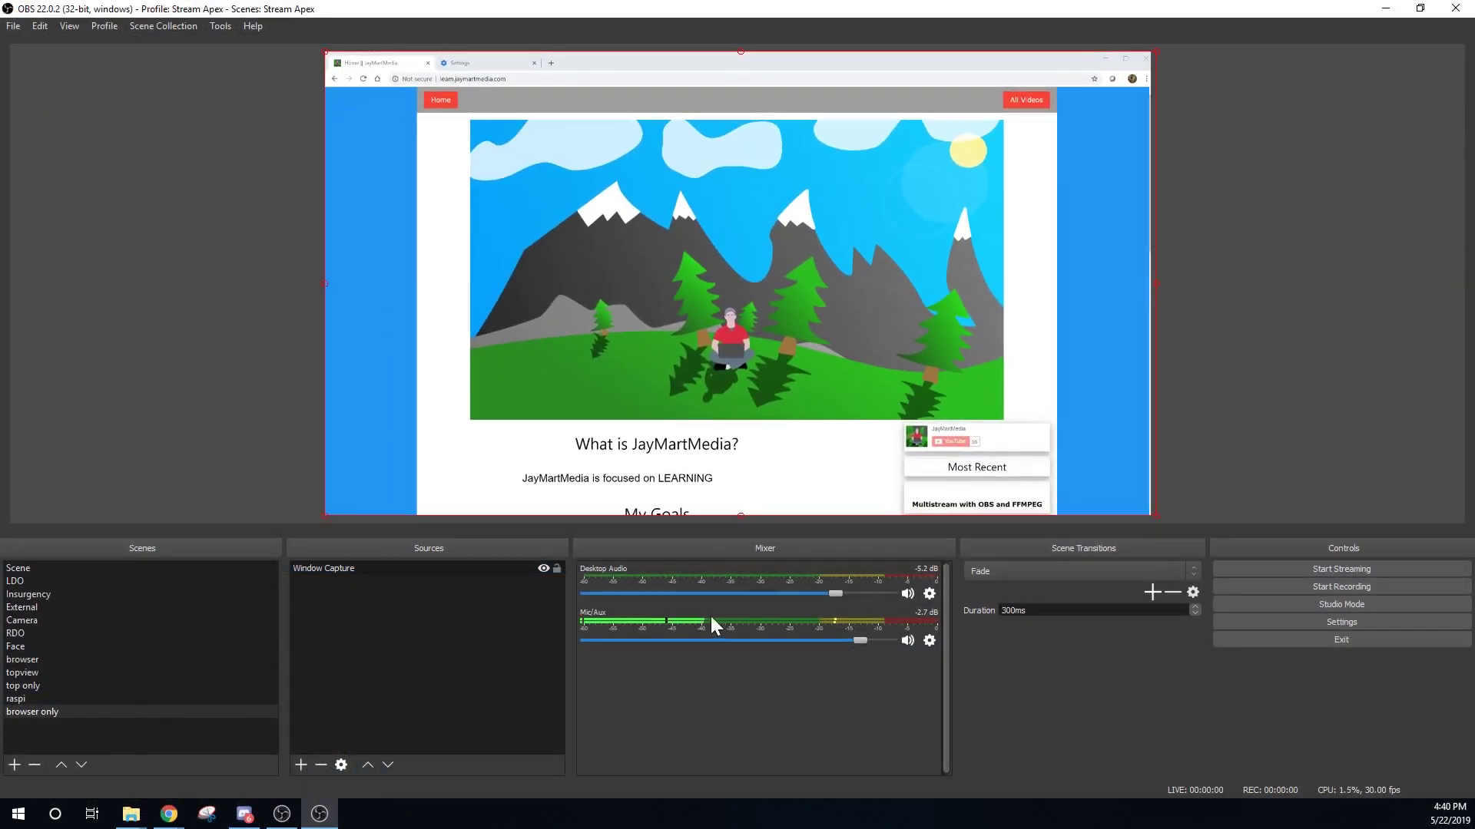
click(1288, 624)
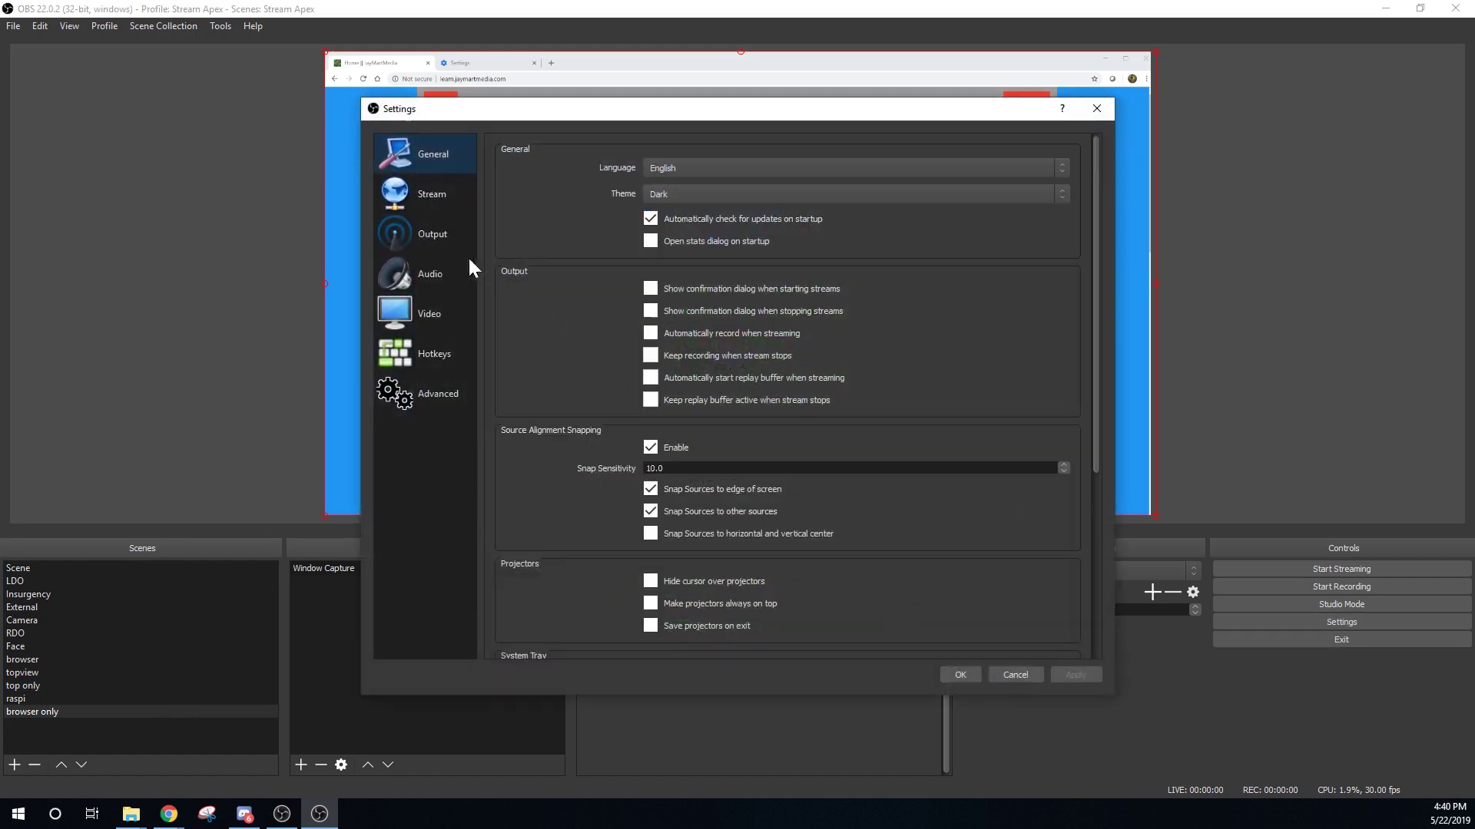
click(412, 192)
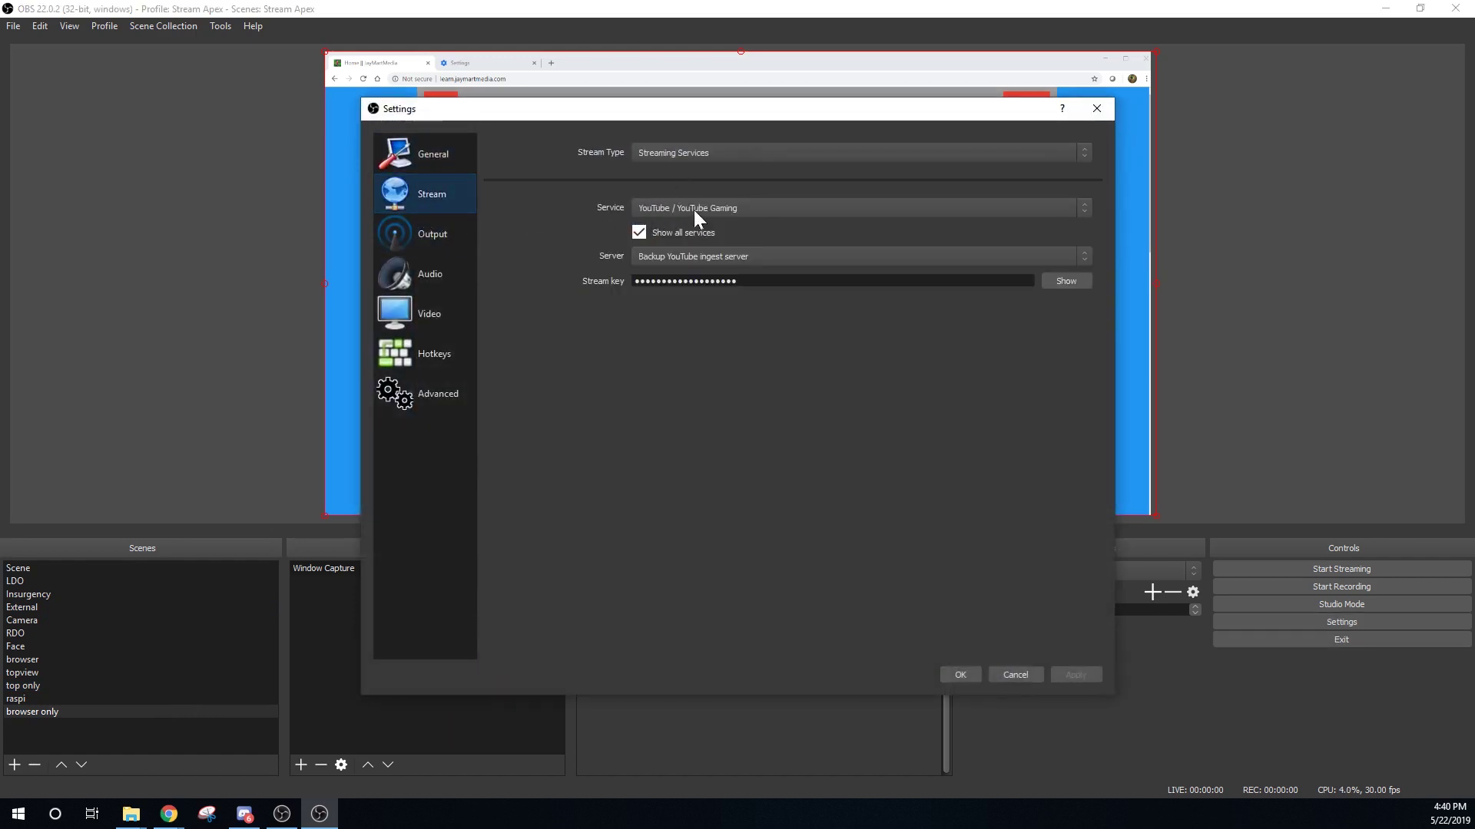
click(694, 209)
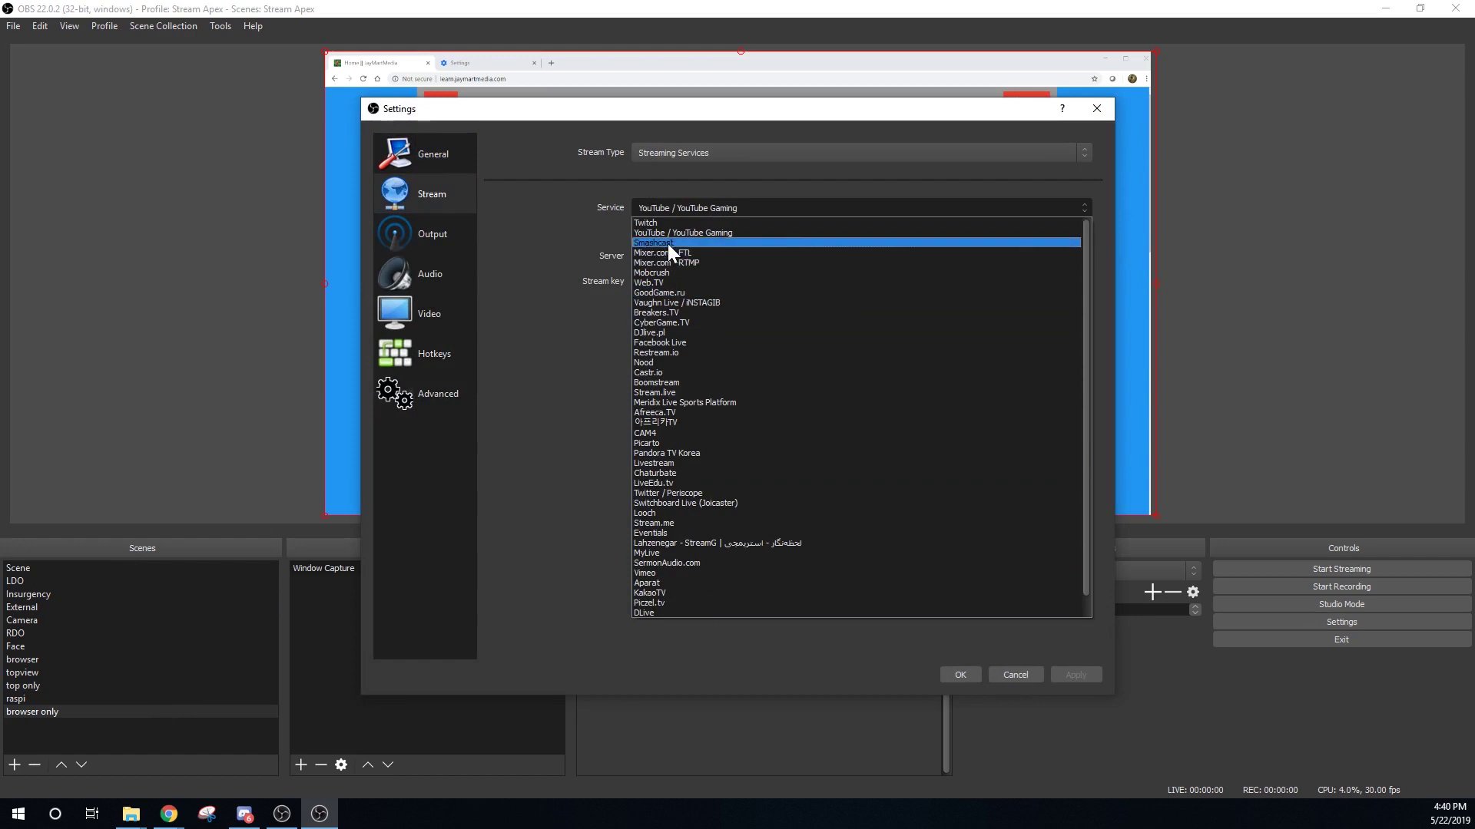
click(667, 234)
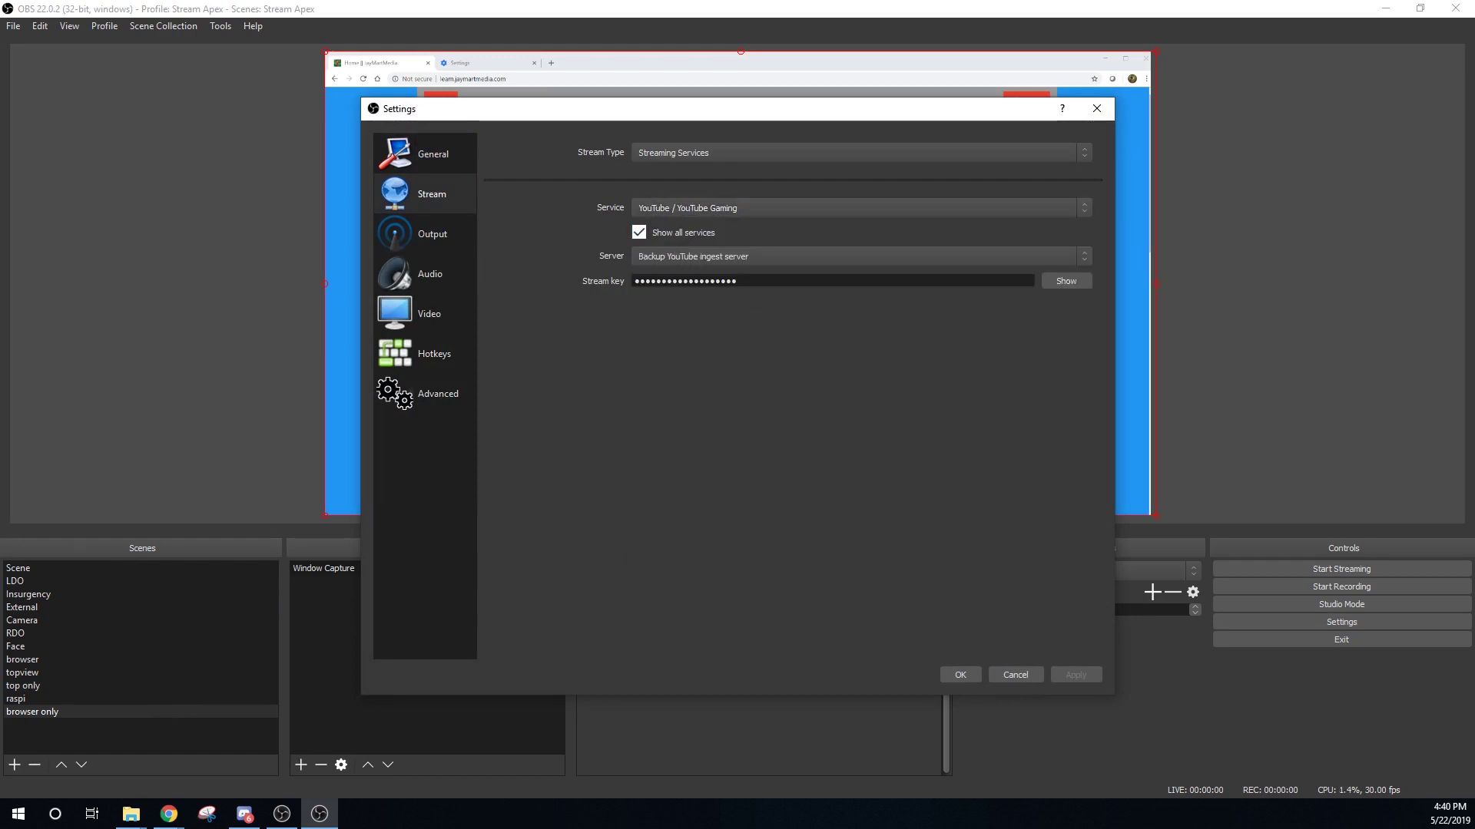
click(421, 234)
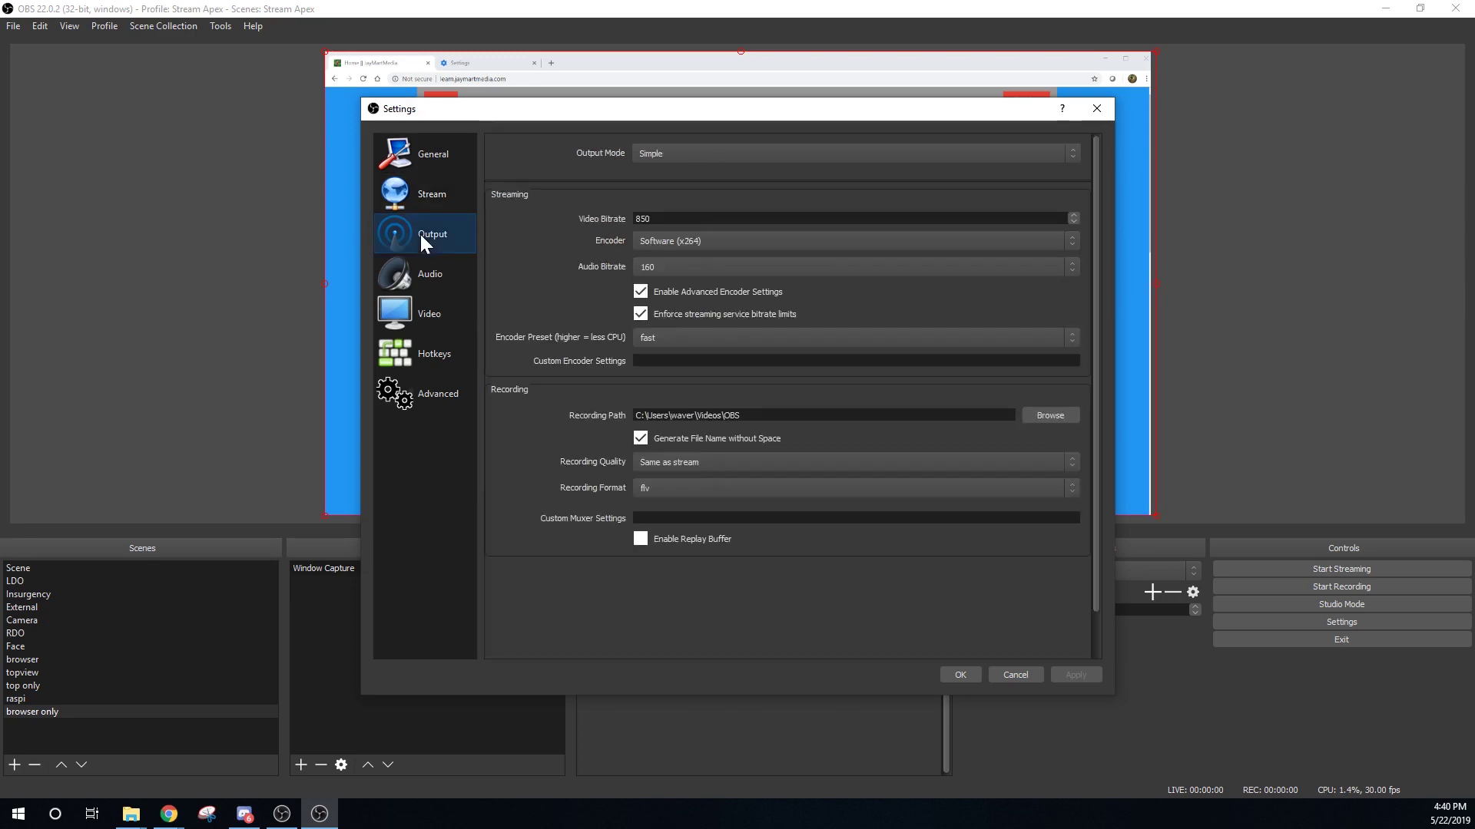
- Keep flv as the recording format, set Recording Quality to 'Same as stream', and save
drag(742, 416, 615, 407)
click(776, 402)
click(688, 487)
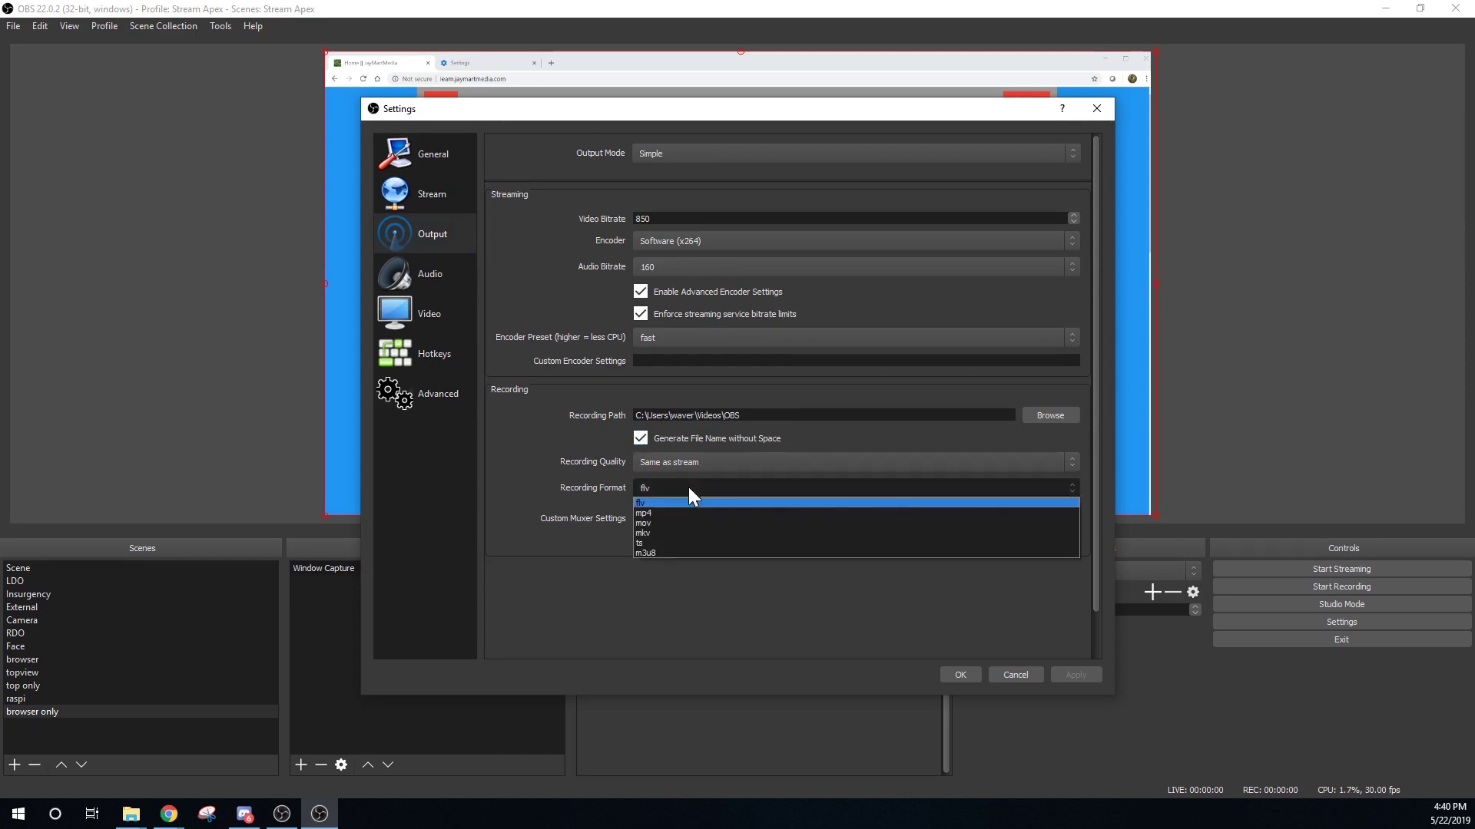
click(645, 497)
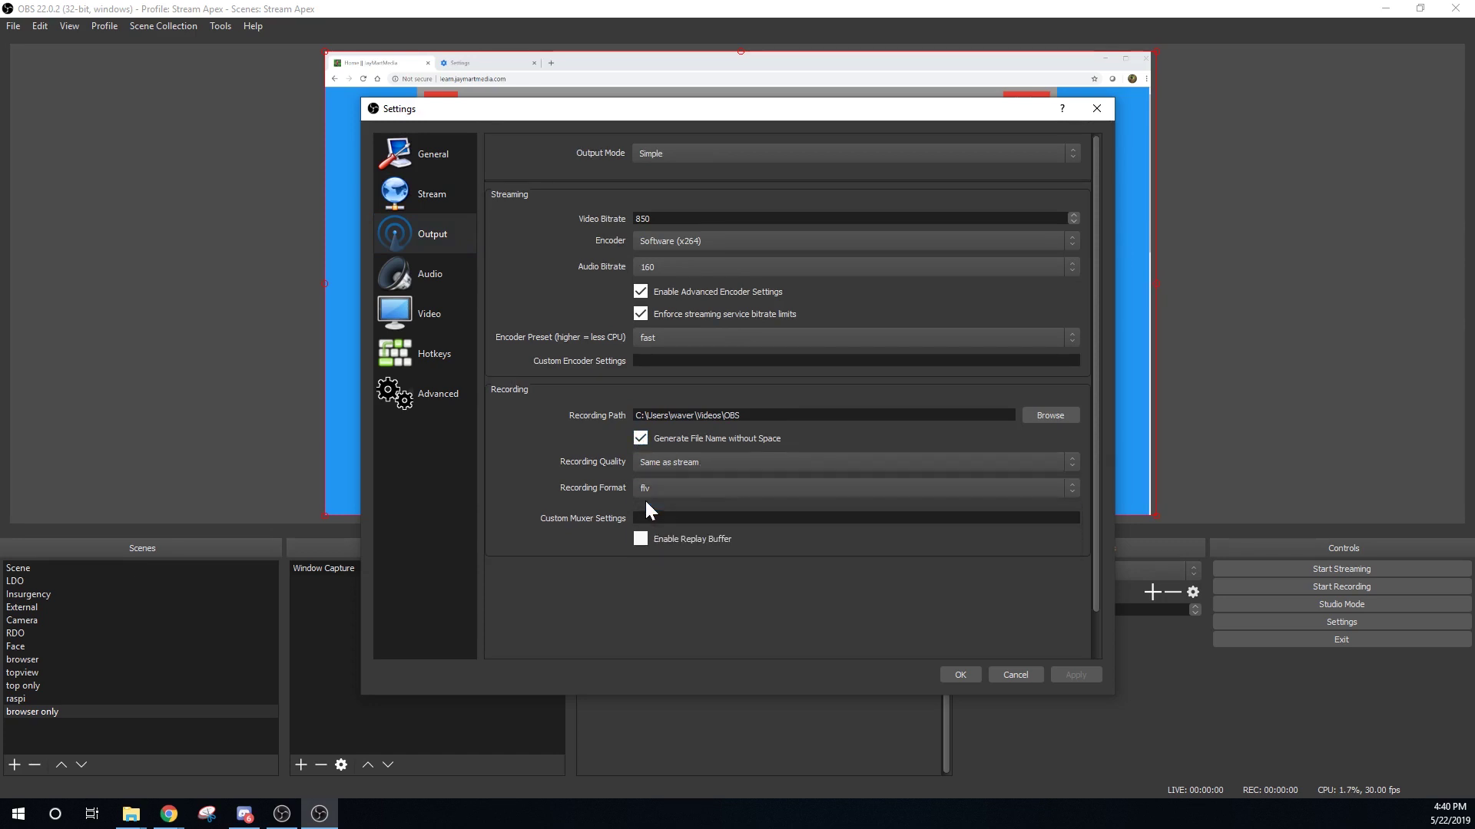
click(666, 463)
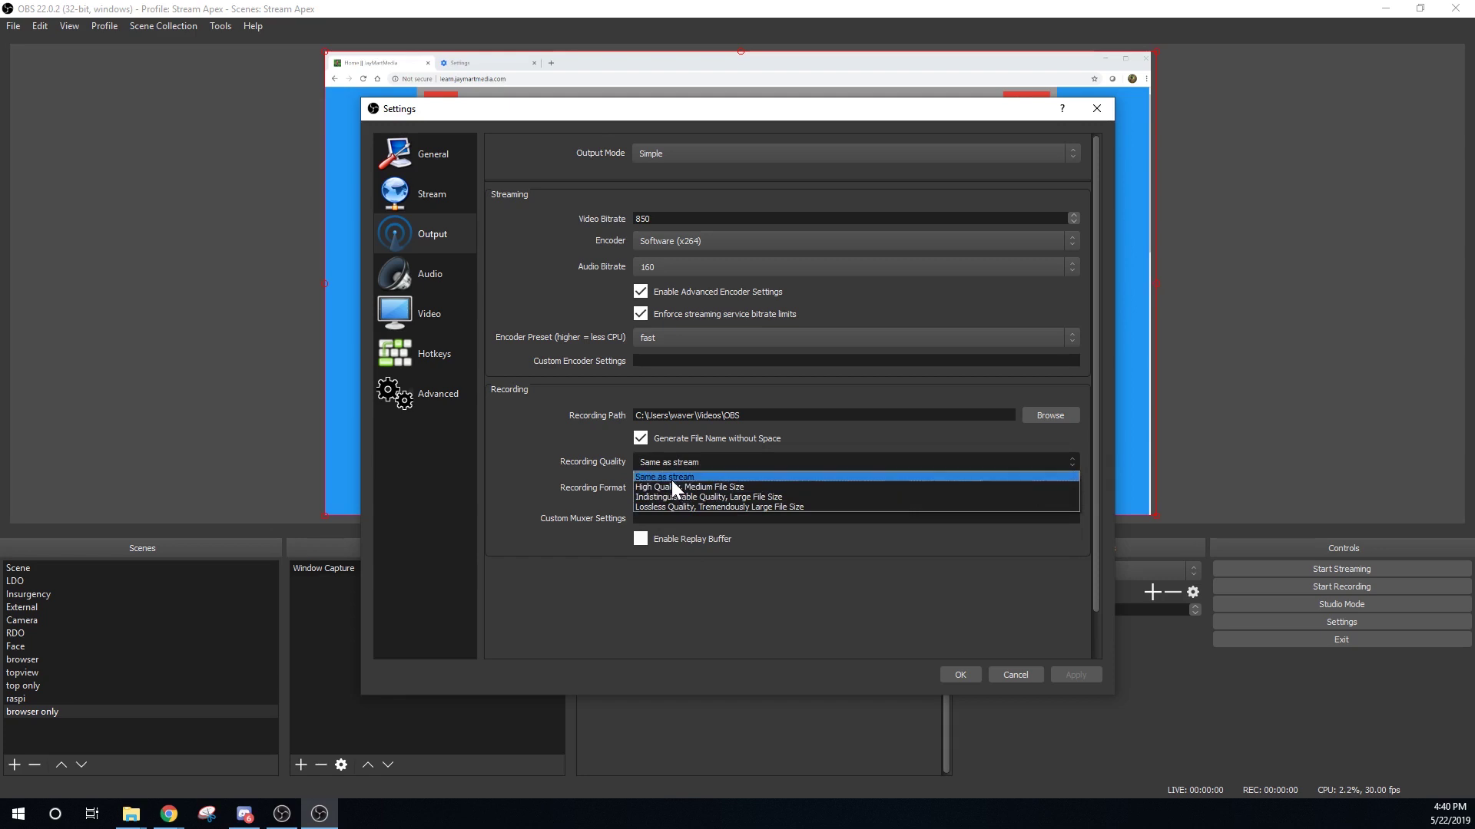
click(671, 486)
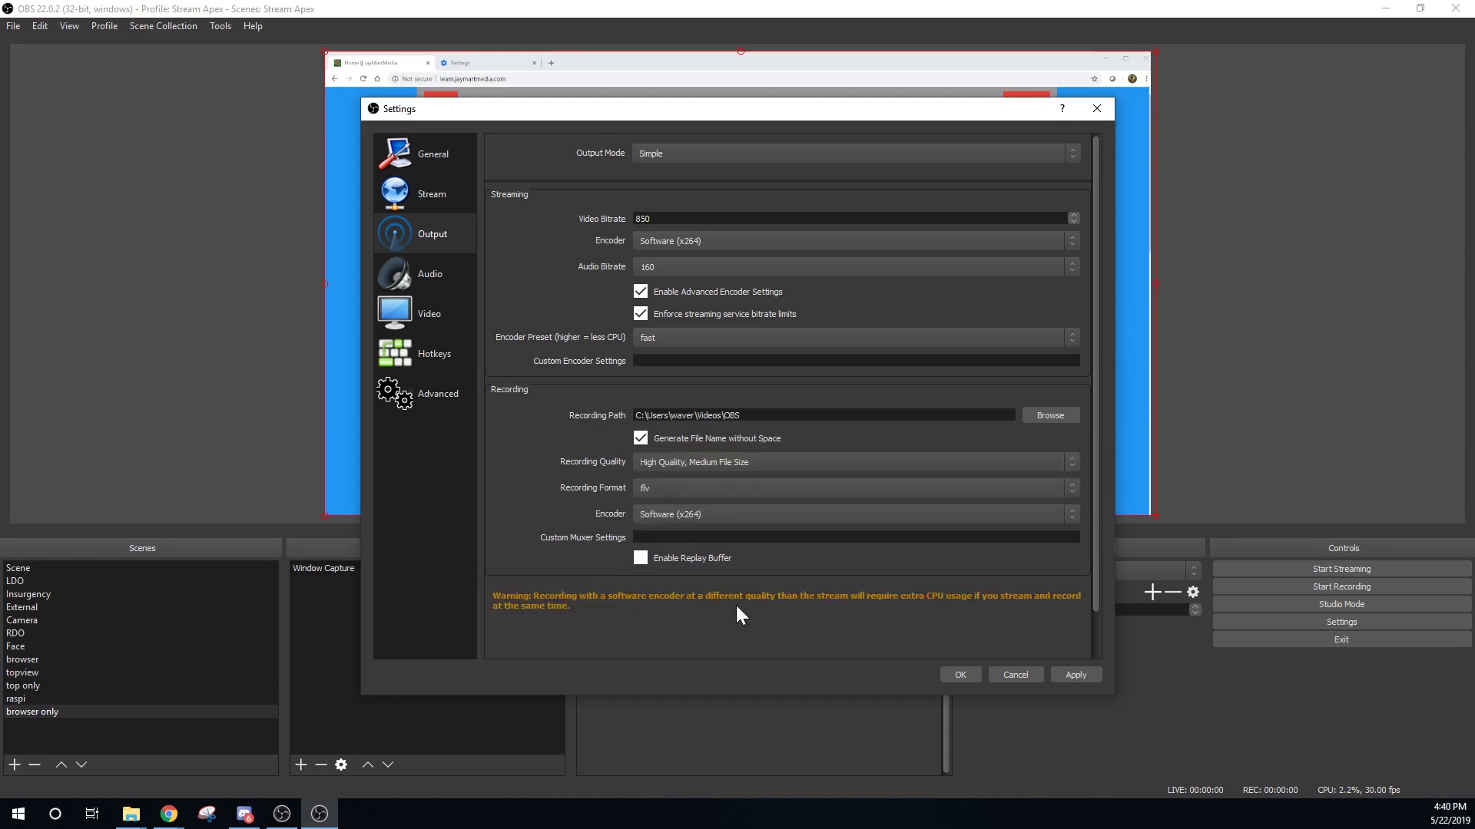
click(693, 460)
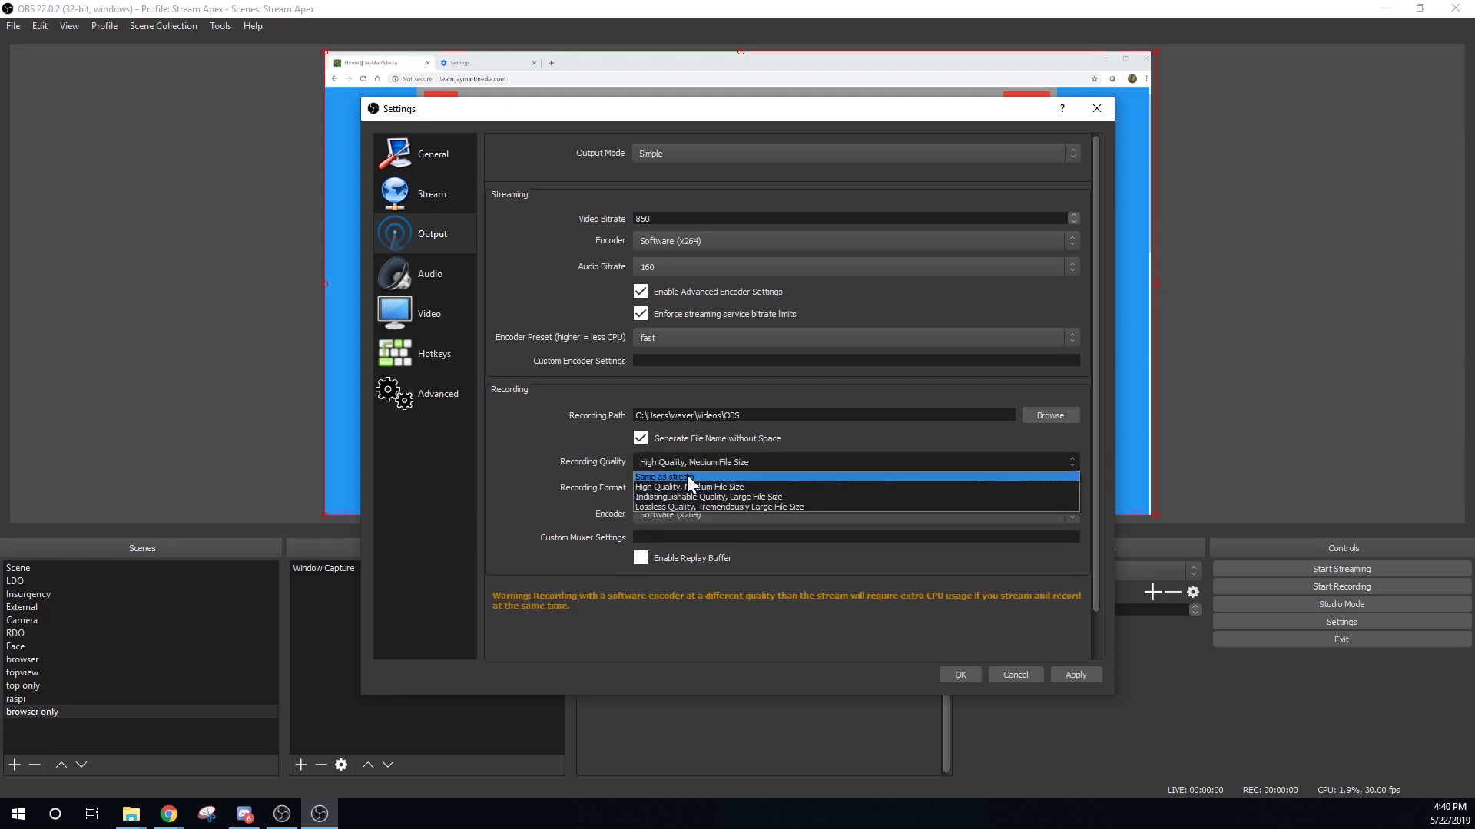
click(686, 474)
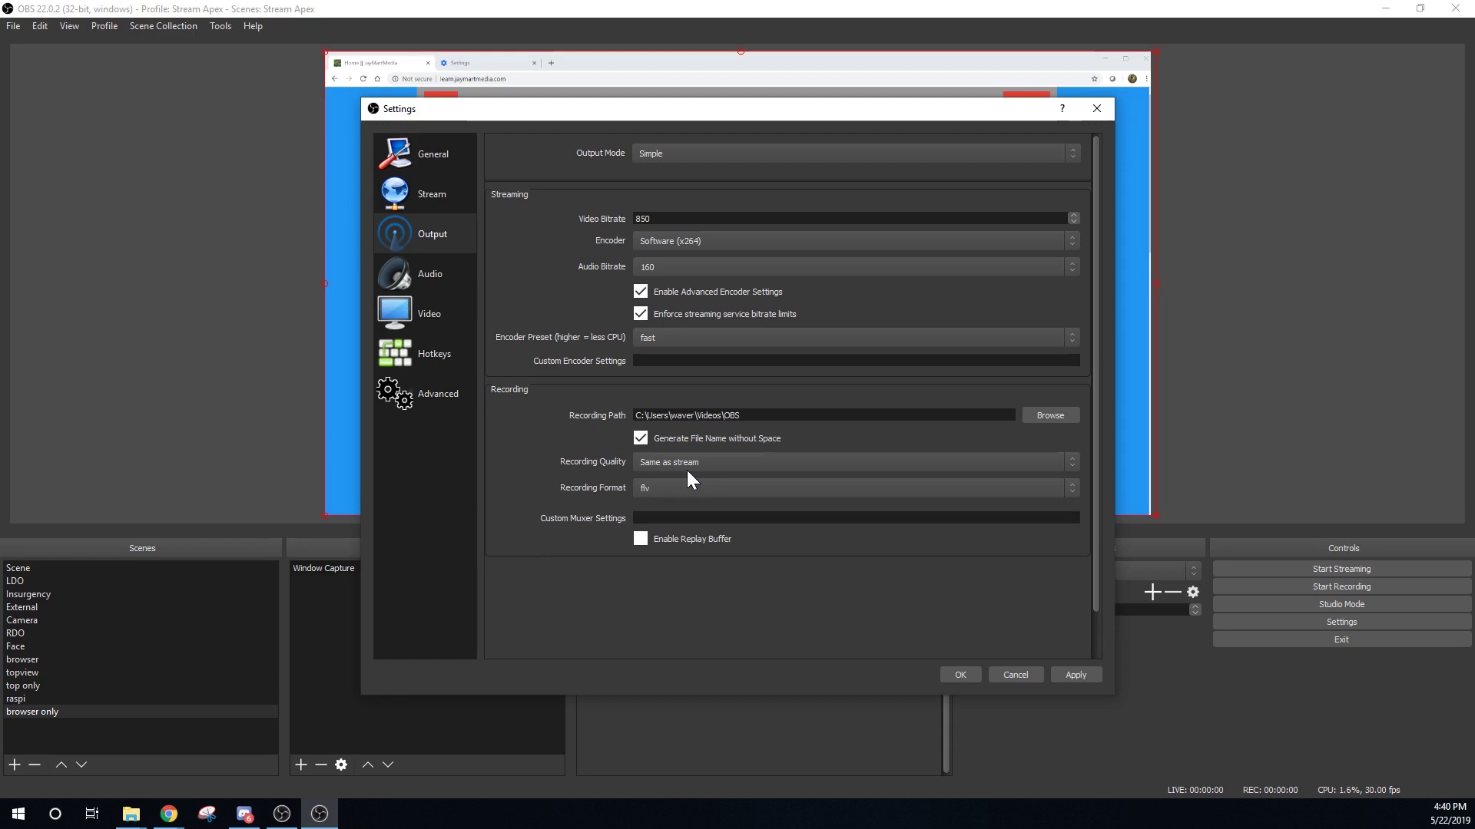
click(956, 674)
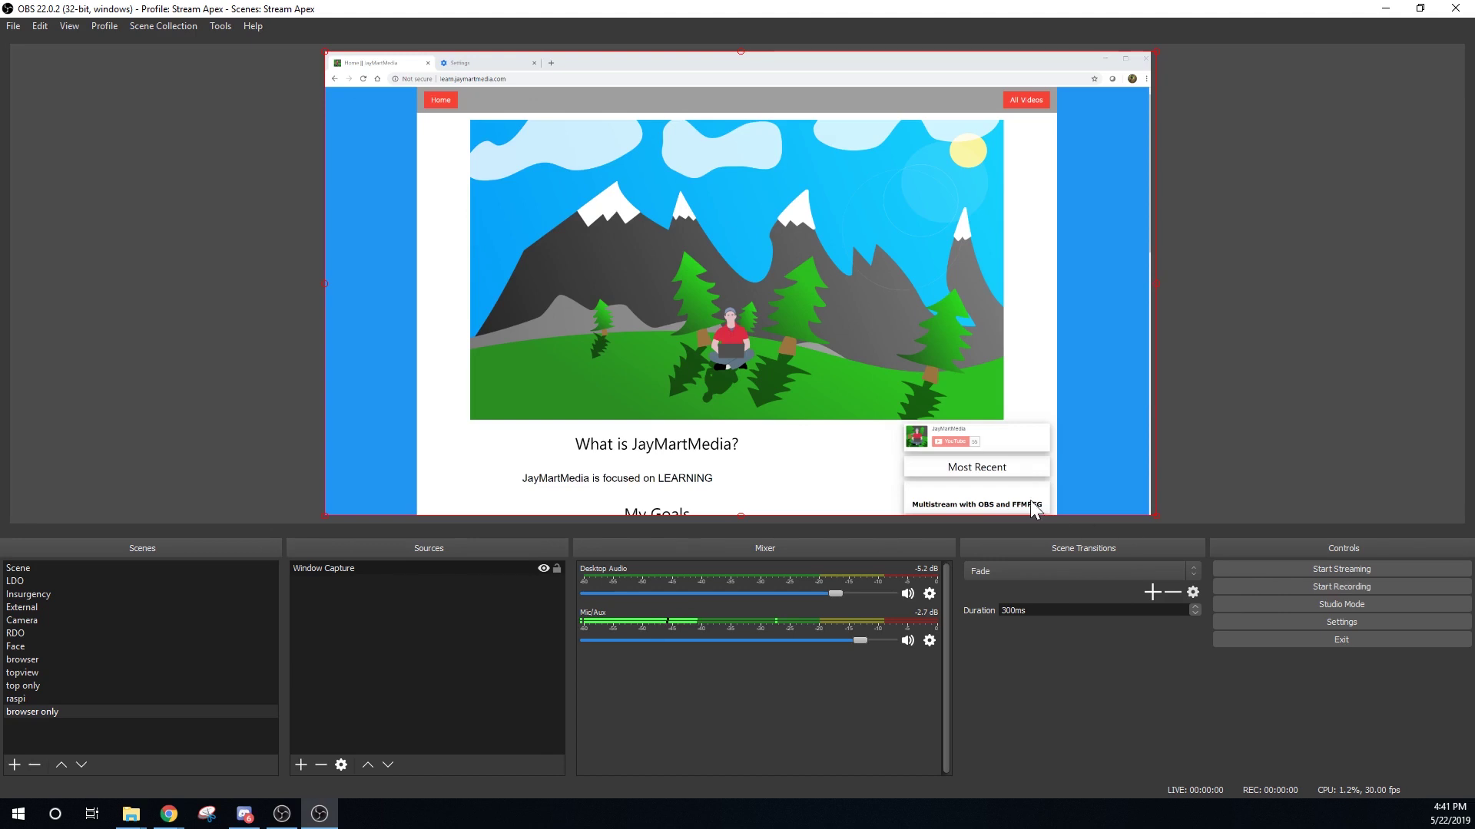
- Start an OBS recording, open Command Prompt, and begin typing 'ffmpeg -re -i'
click(1274, 592)
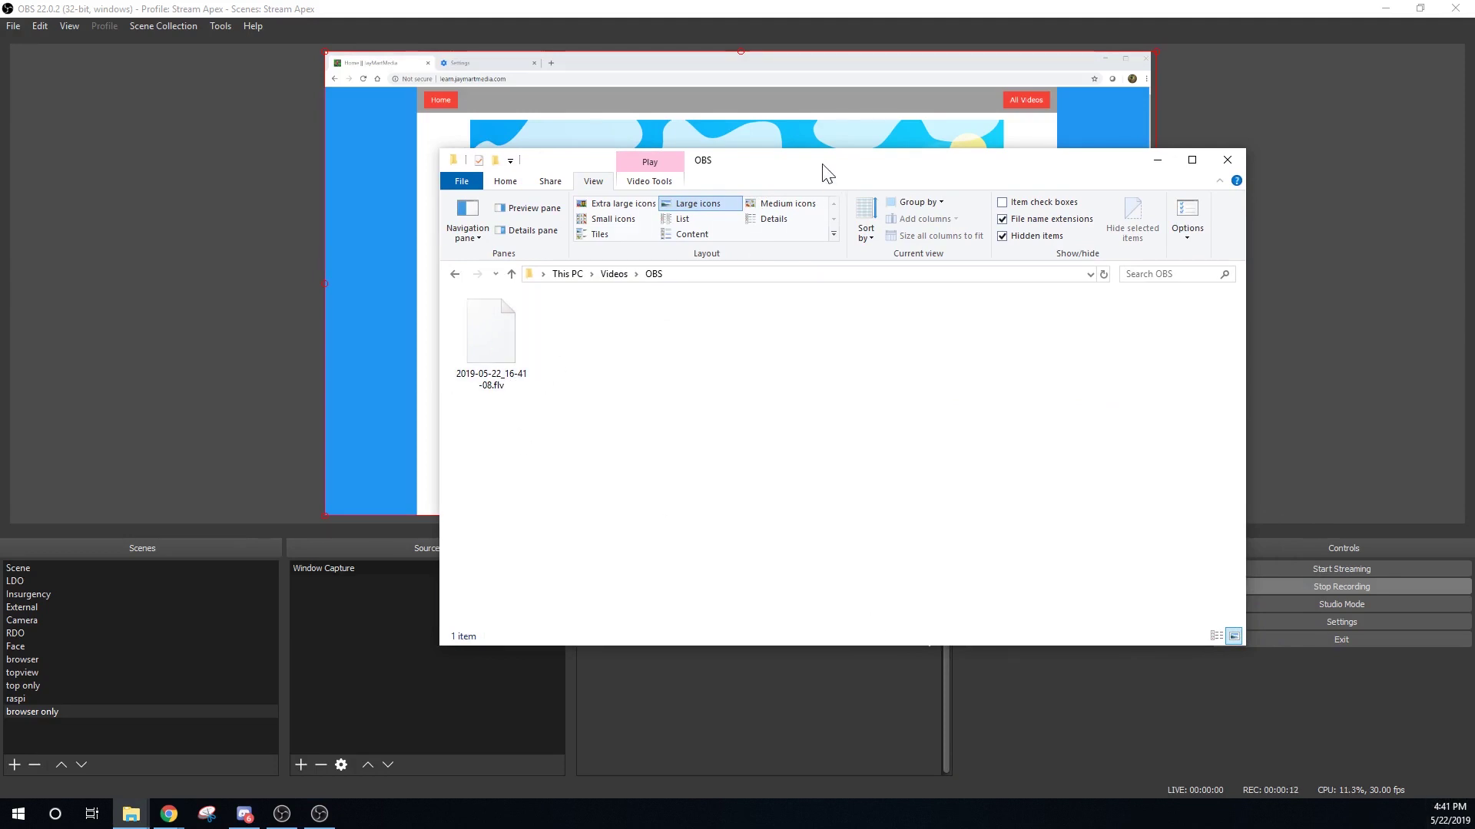
key(super)
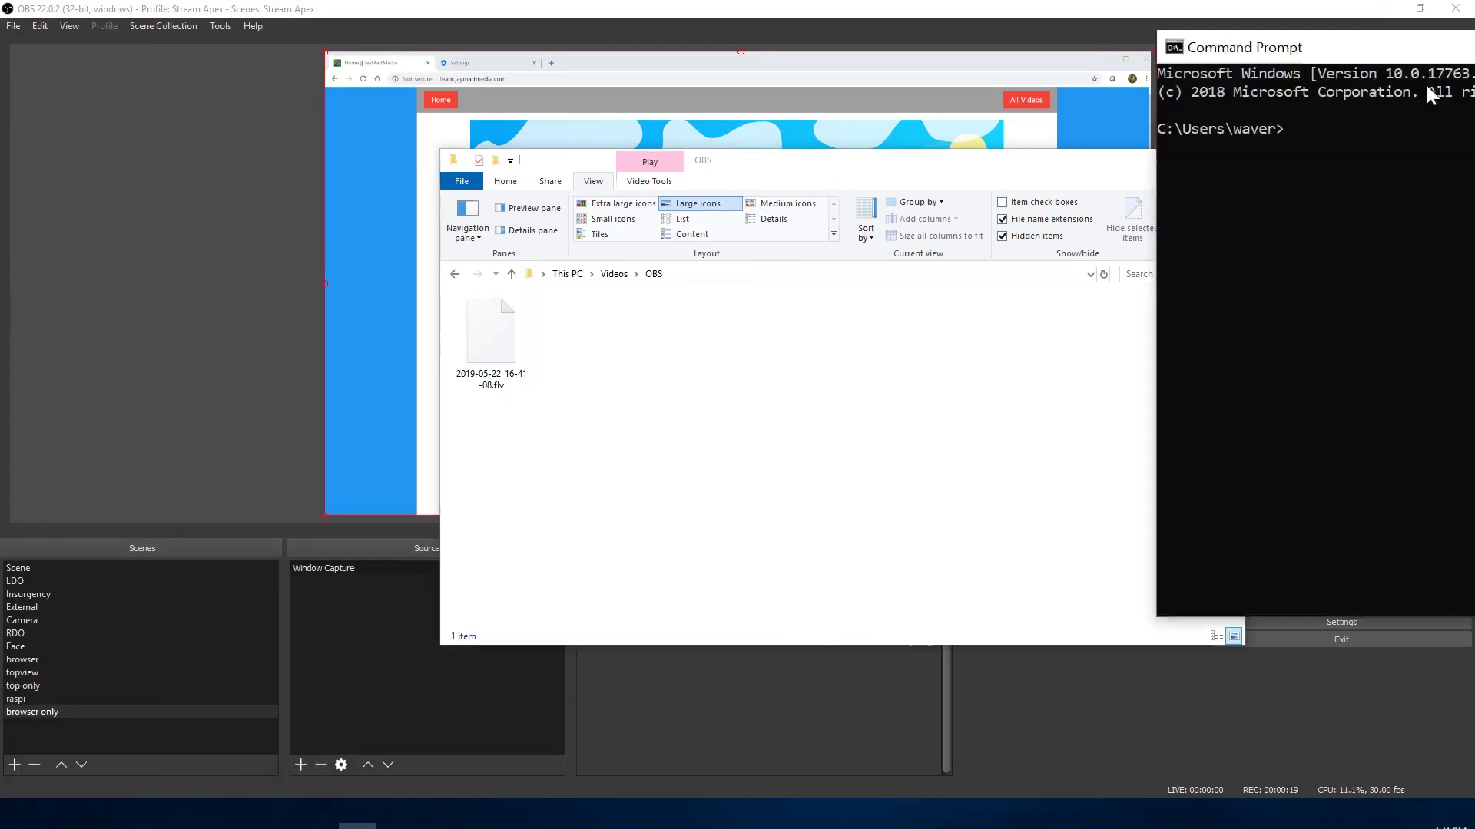
drag(1402, 42, 808, 303)
text(ffmpeg -)
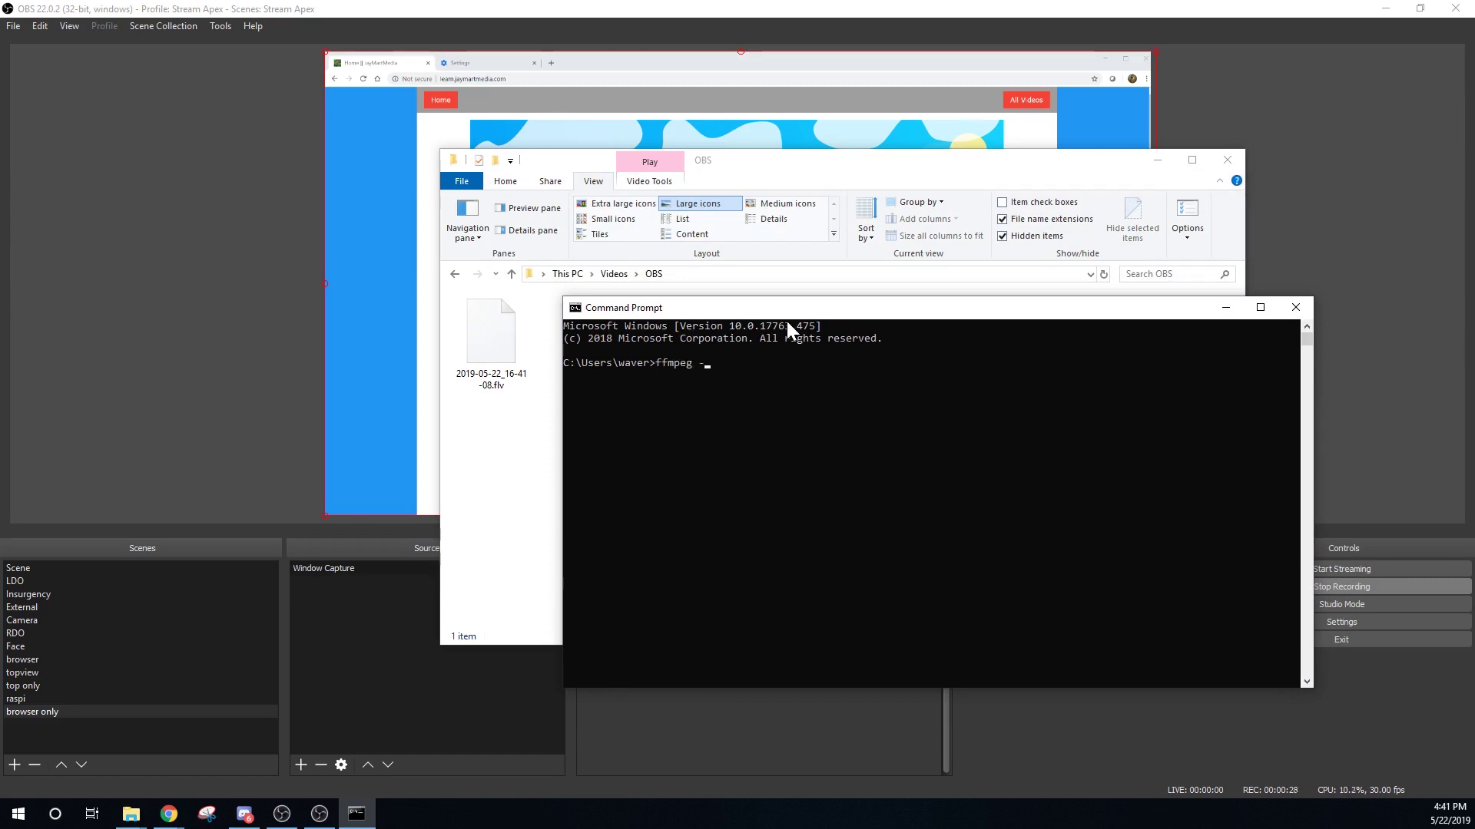
text(re -i)
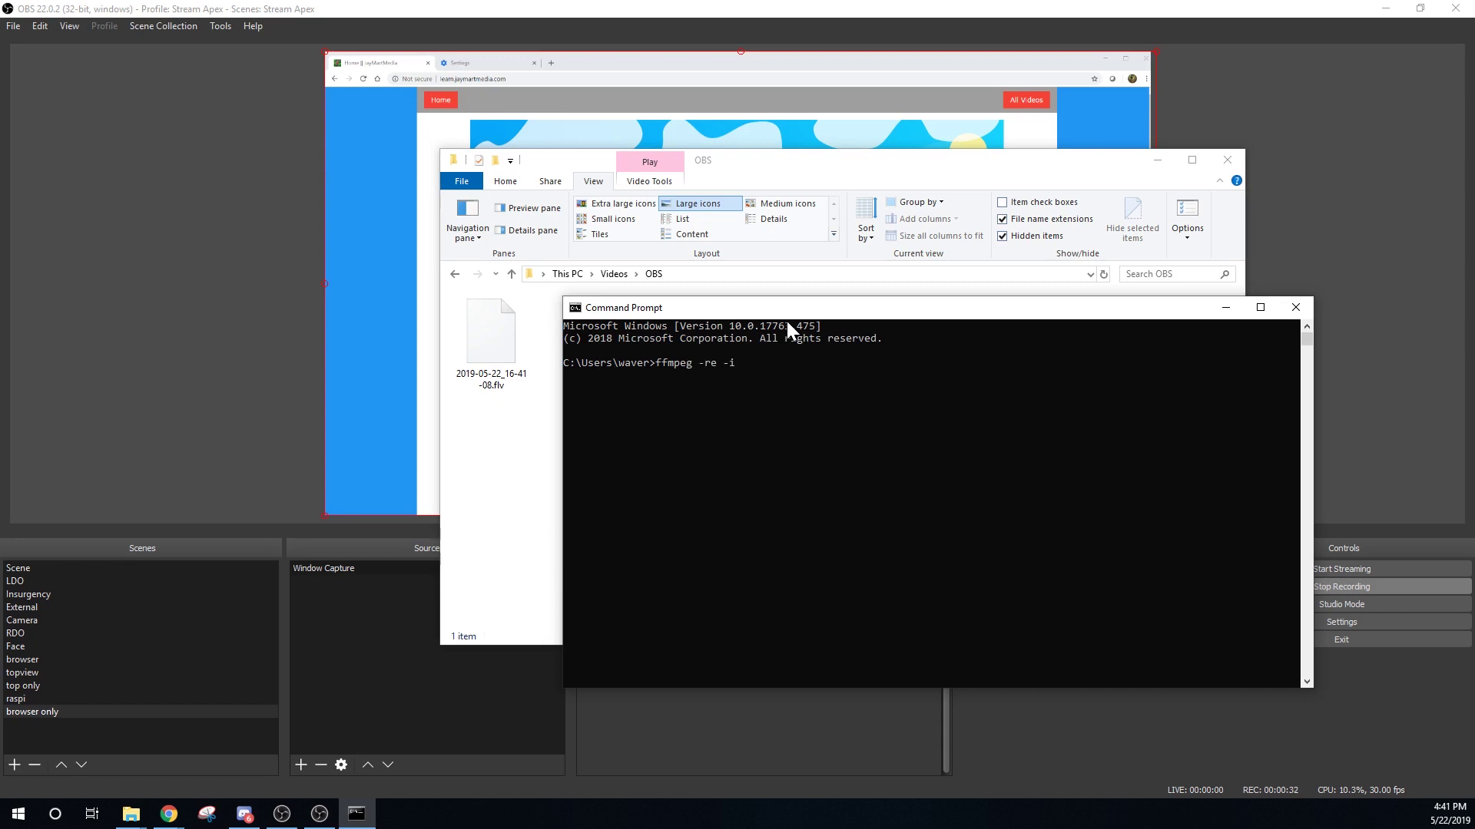
- Copy the .flv recording's full path from its Properties security details
right_click(490, 361)
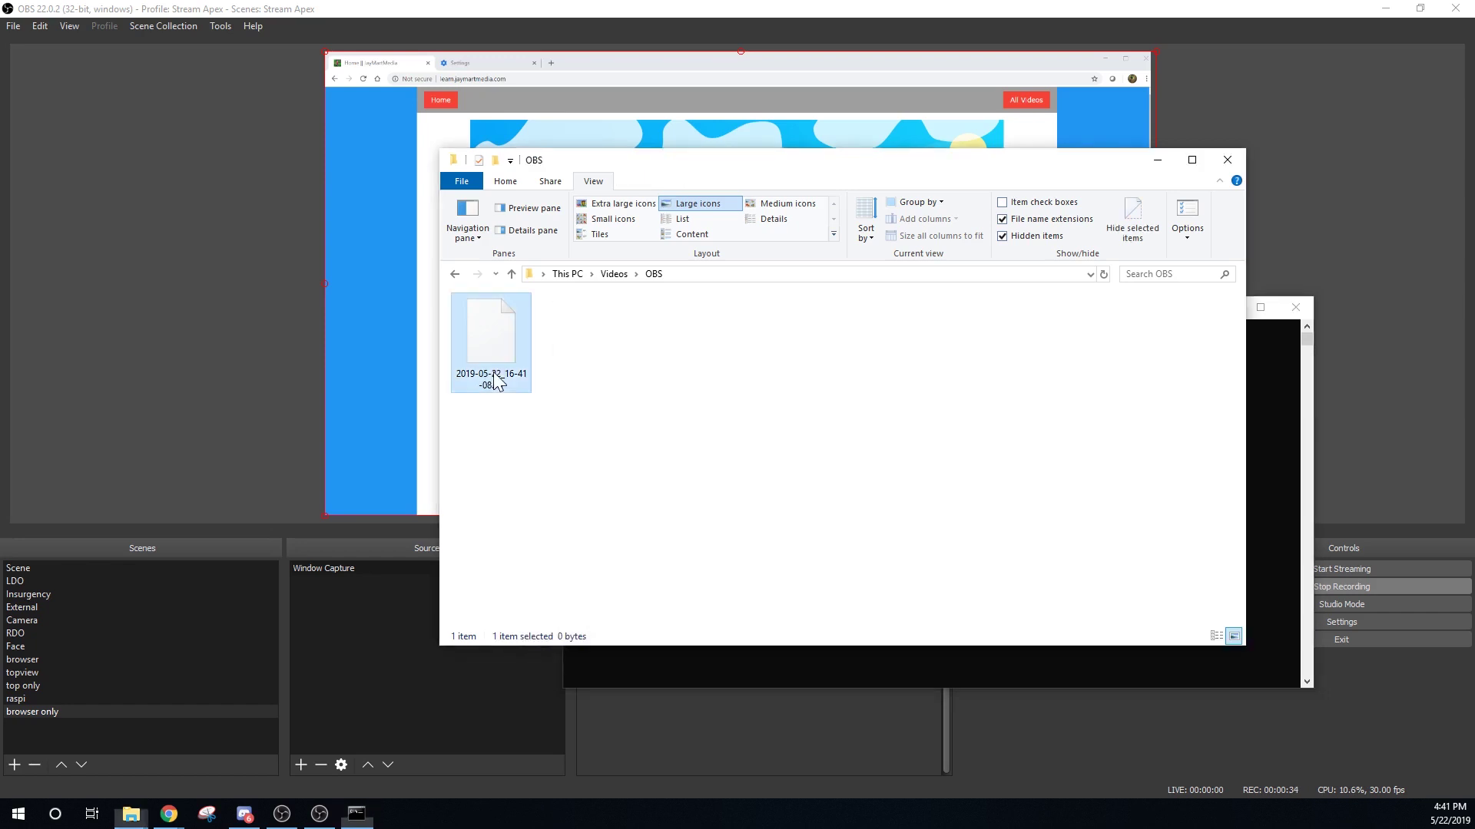
click(530, 602)
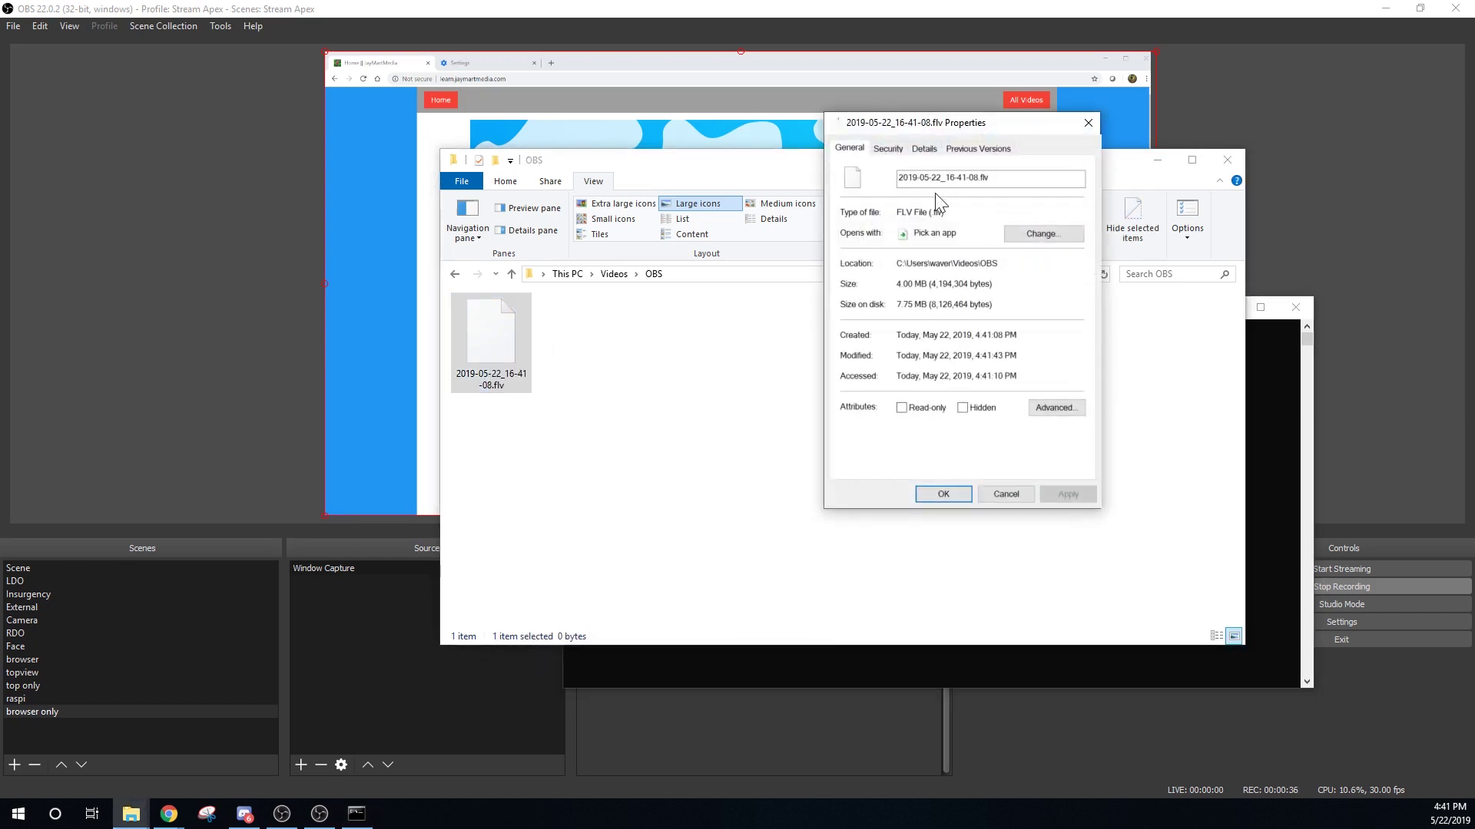
click(887, 148)
drag(902, 169, 1086, 170)
key(super+c)
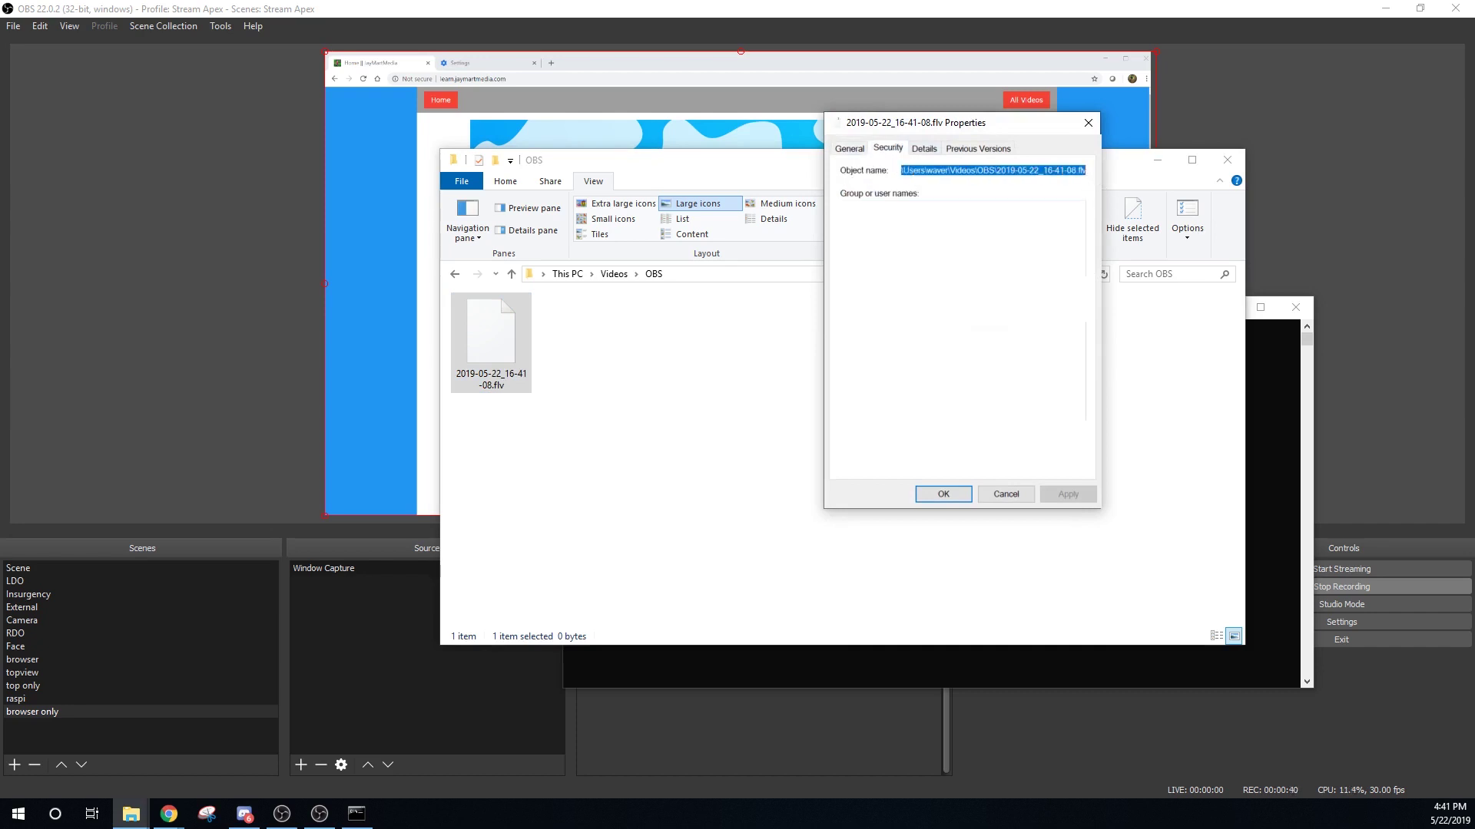
right_click(1049, 179)
click(1072, 215)
click(966, 491)
- Paste the path after 'ffmpeg -re -i' and append '-acodec copy -vcodec copy -f flv rtmp://a.remp.yo'
click(1267, 444)
right_click(772, 368)
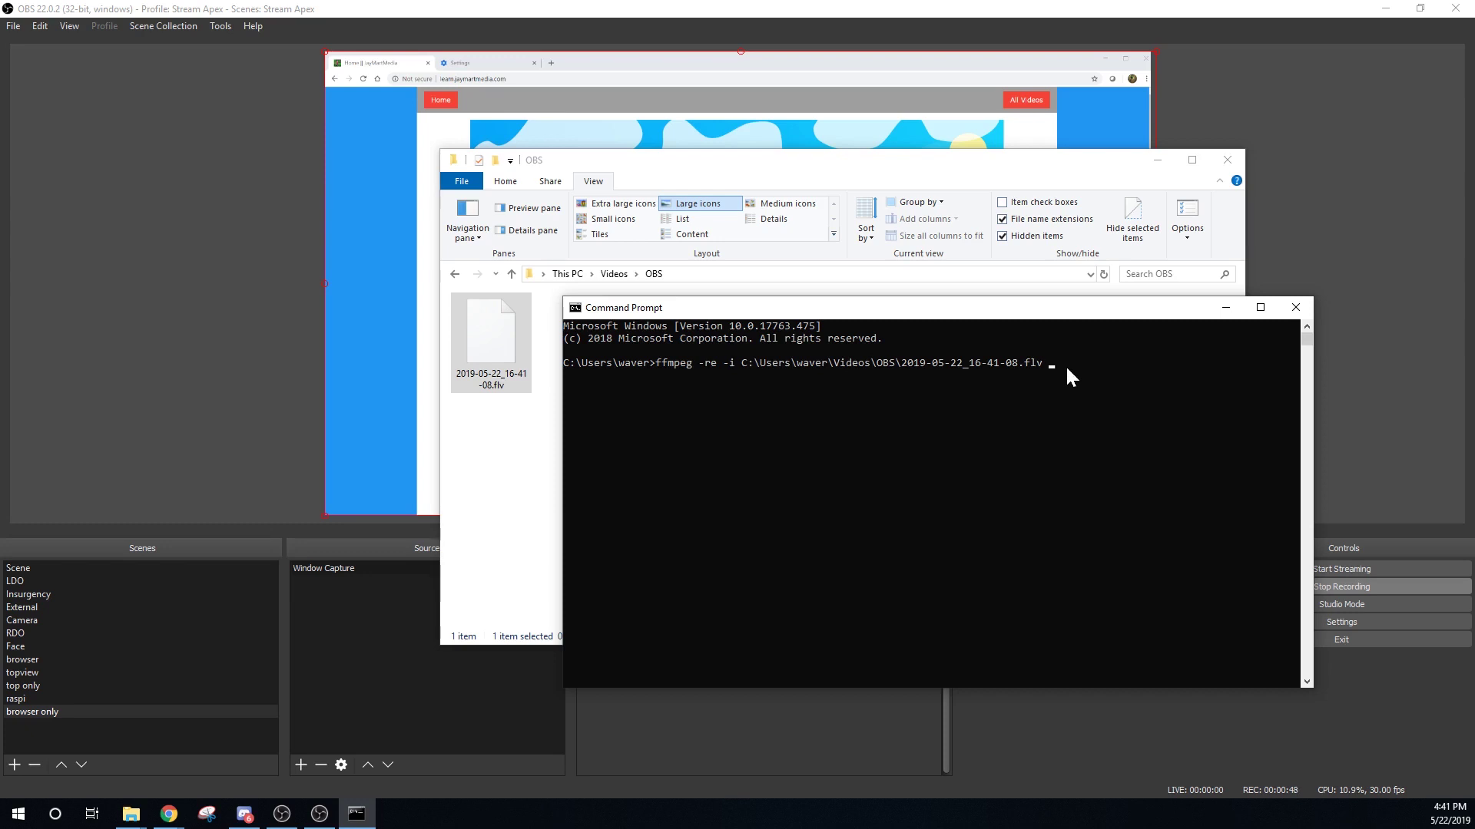
text(-acodec copy -vcodec copy -f flv rtmp://a.remp.youtube.)
- Finish the URL with 'com/live2/' plus the stream key, fix 'remp' to 'rtmp', run it, then close the console
text(com/live2)
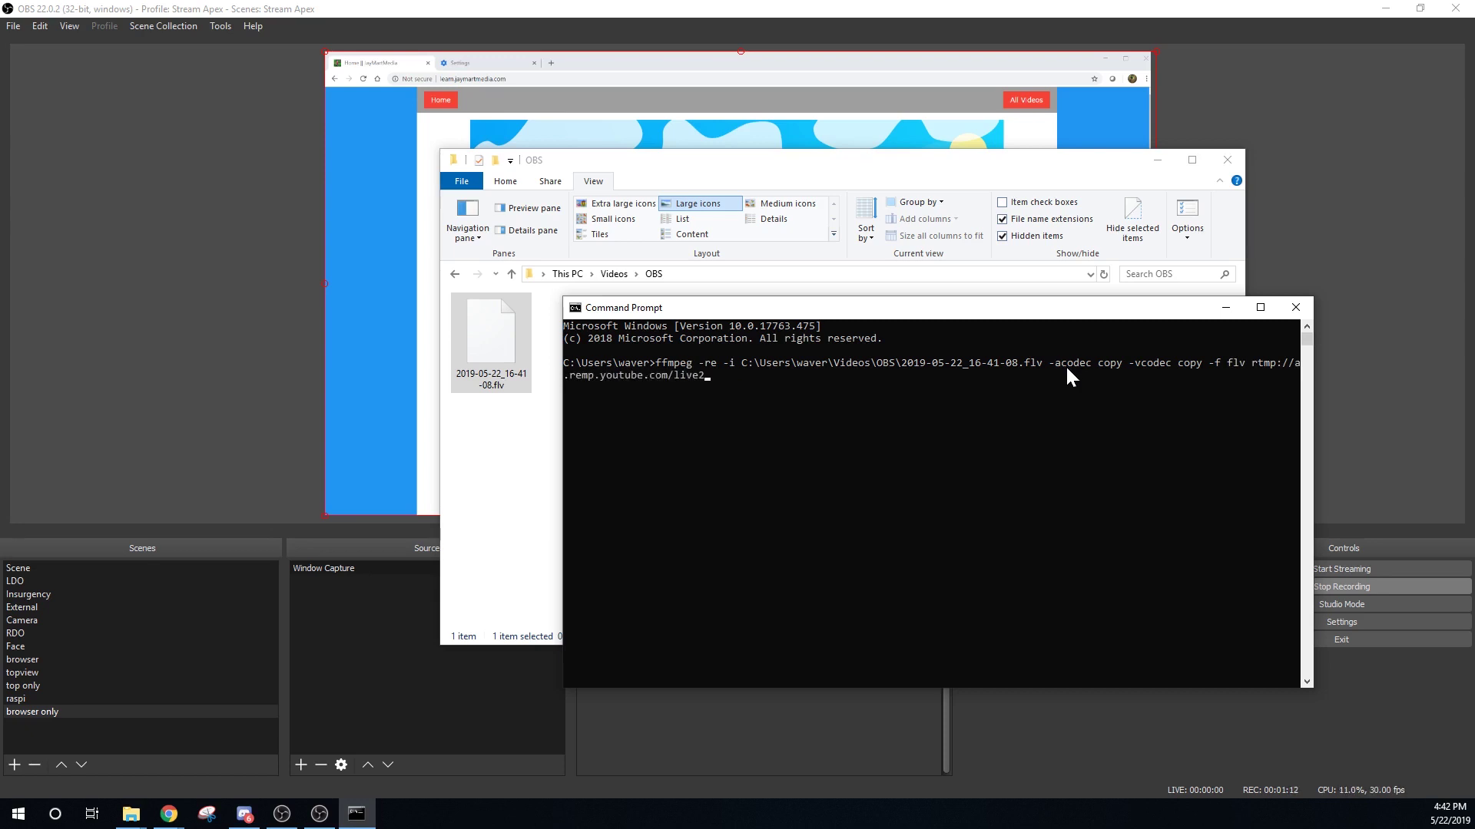
text(/xxxx-xxxx-xxxx-xxxx)
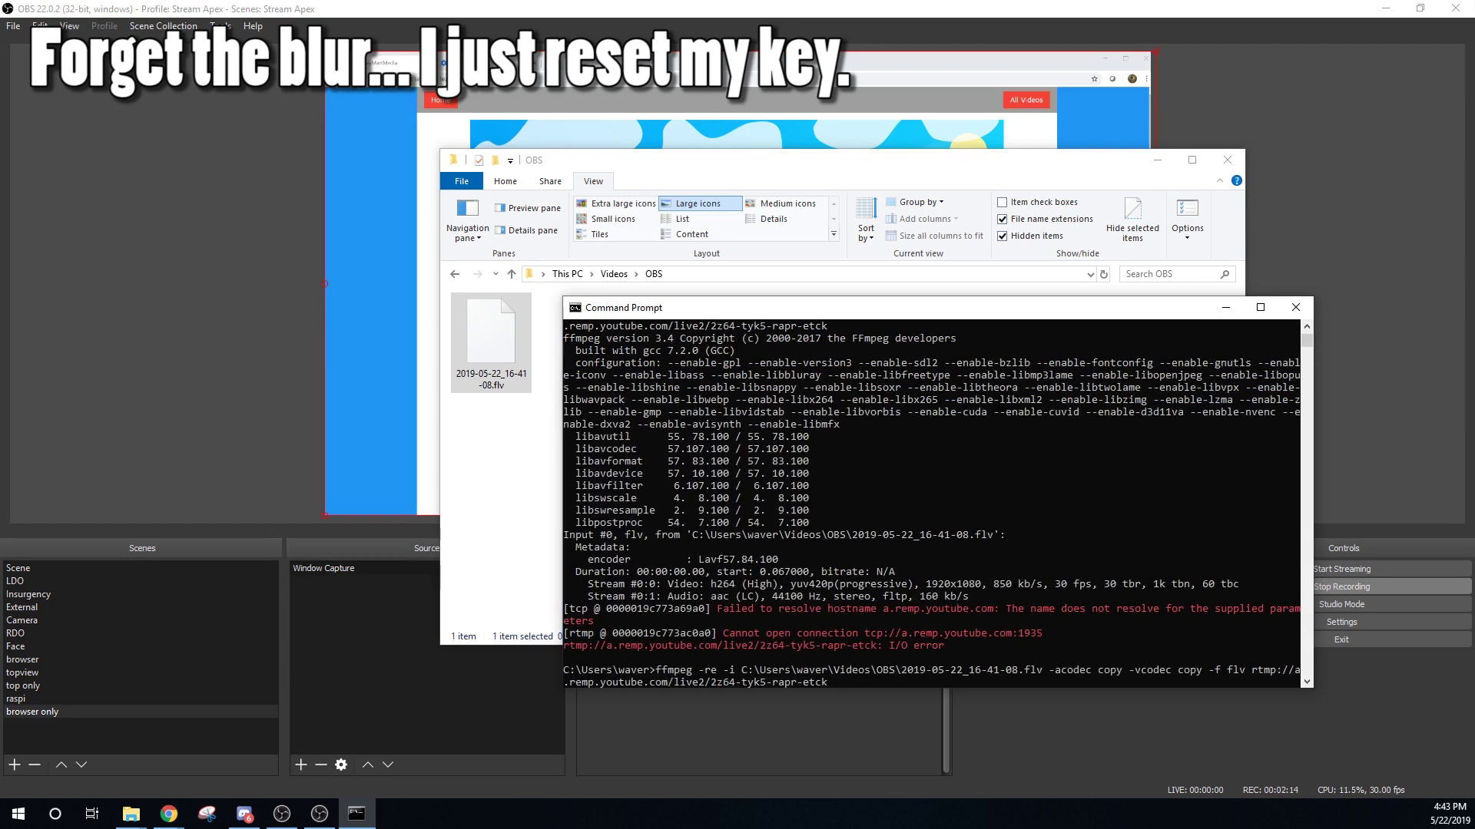
key(BackSpace)
text(t)
key(Return)
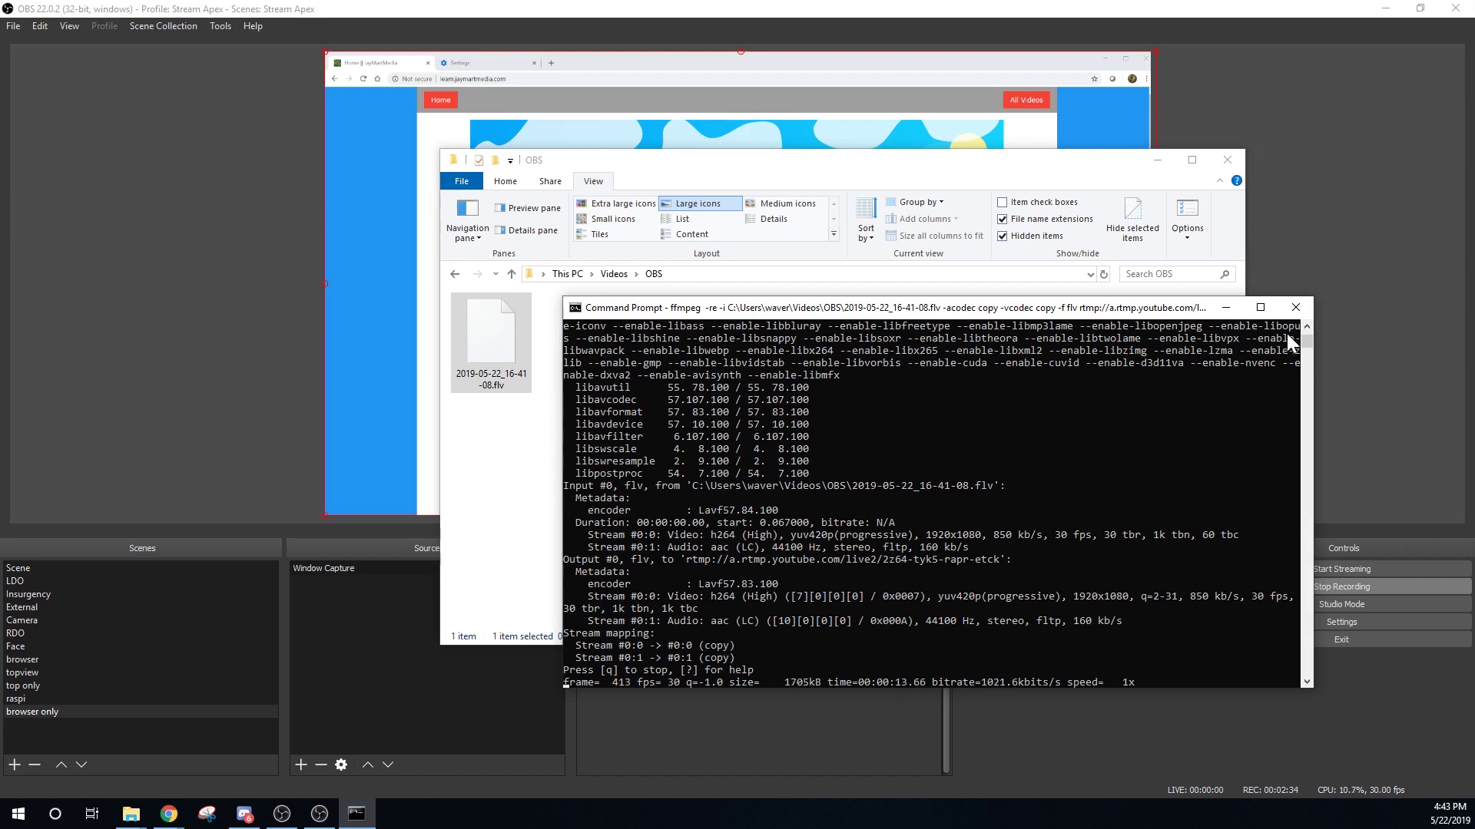
drag(1161, 311, 979, 299)
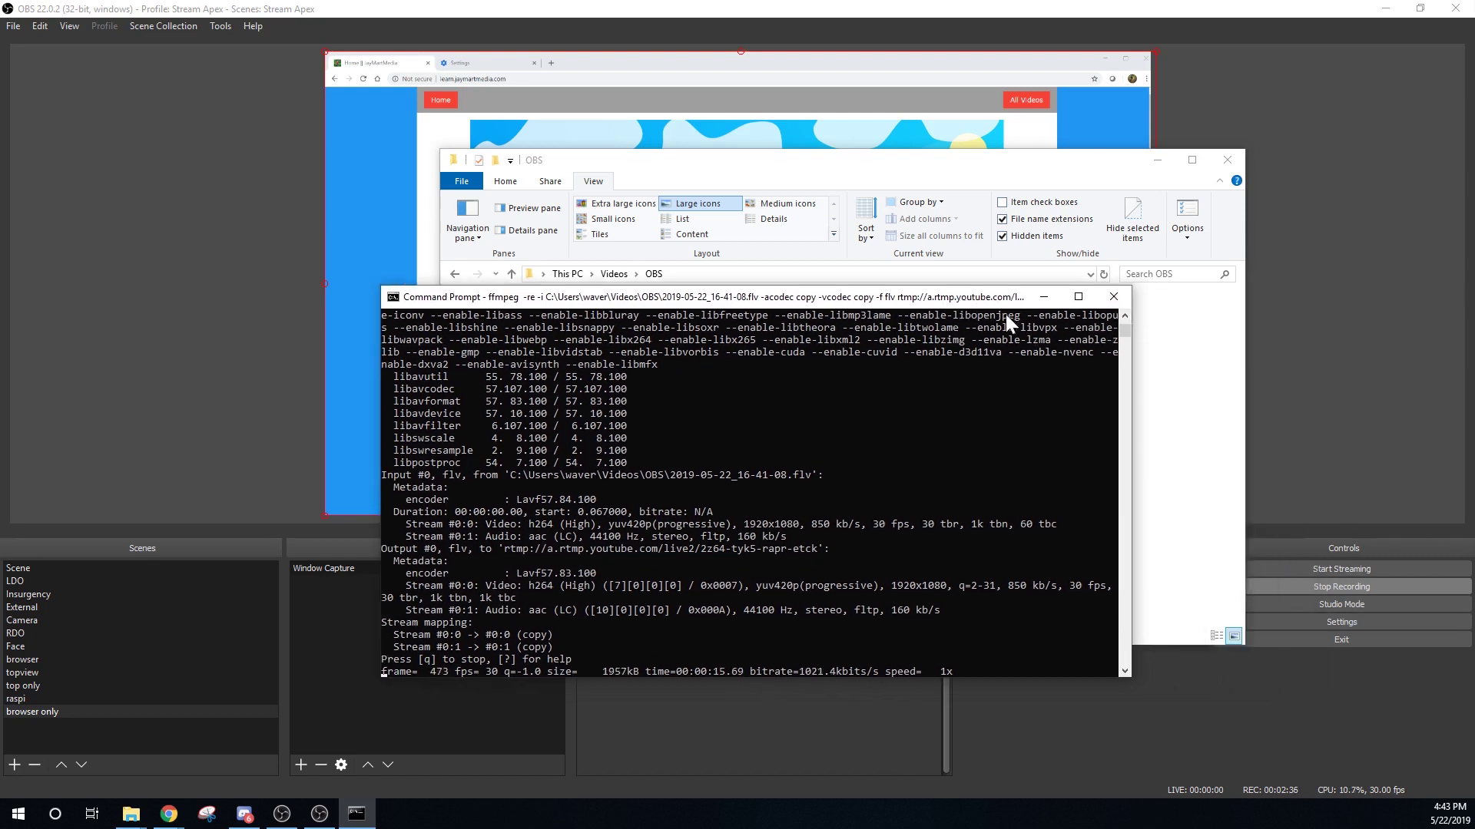
click(1113, 298)
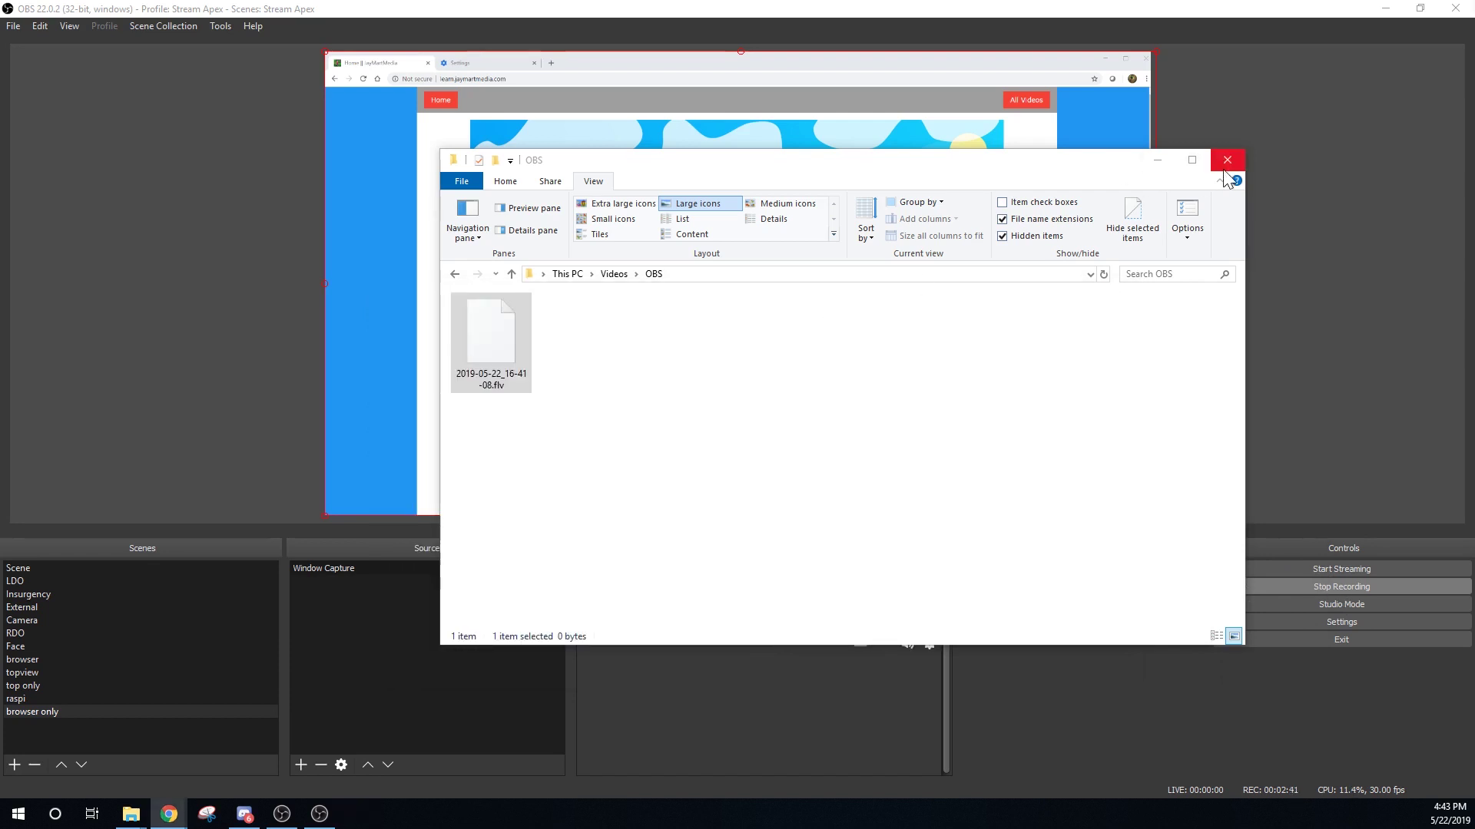
- Go to jaymartmedia.com/multistream, download the Multistream GUI, and open it
click(1226, 159)
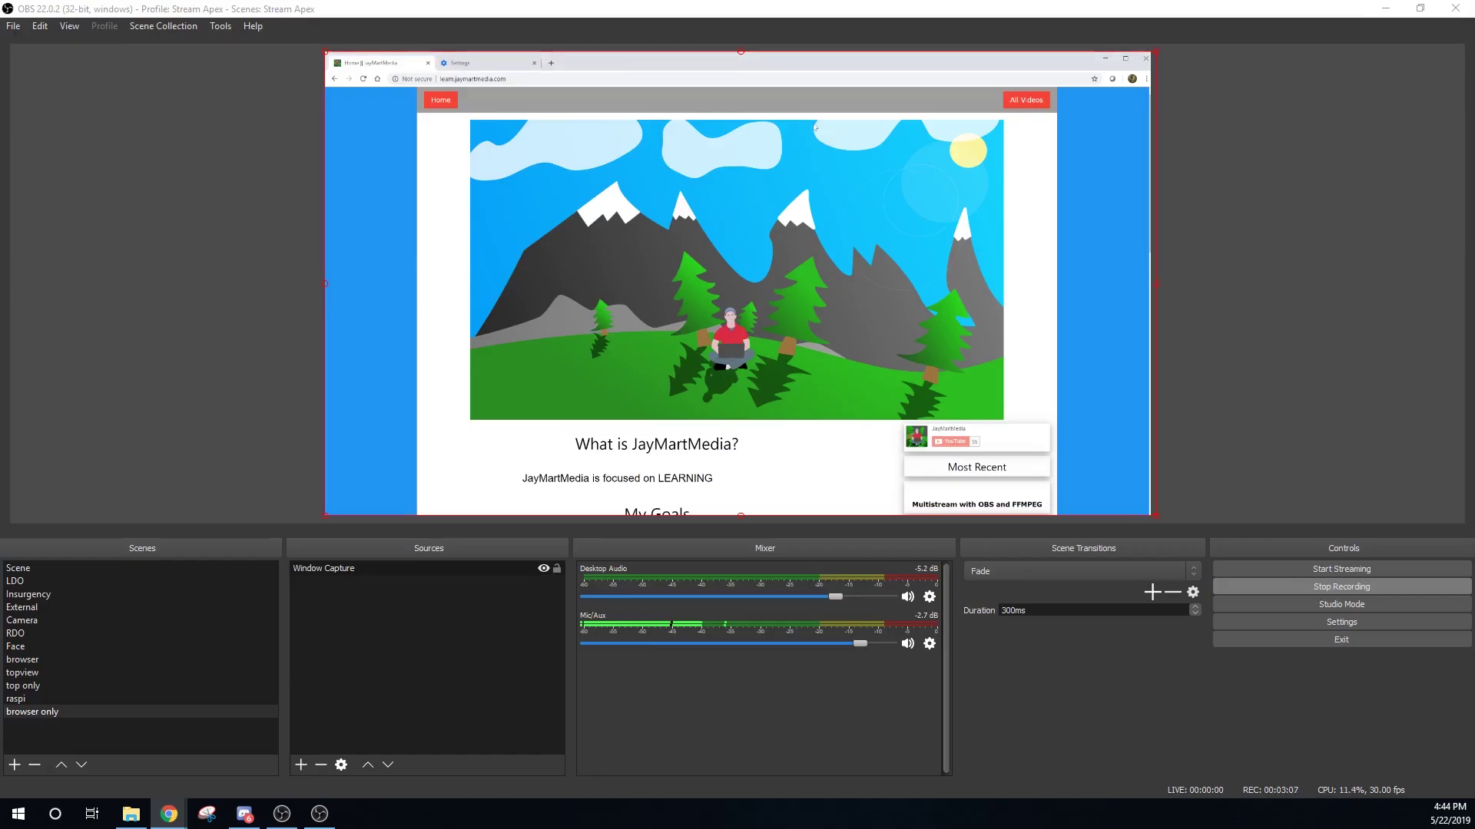
click(461, 79)
text(jaymartmedia.com/multis)
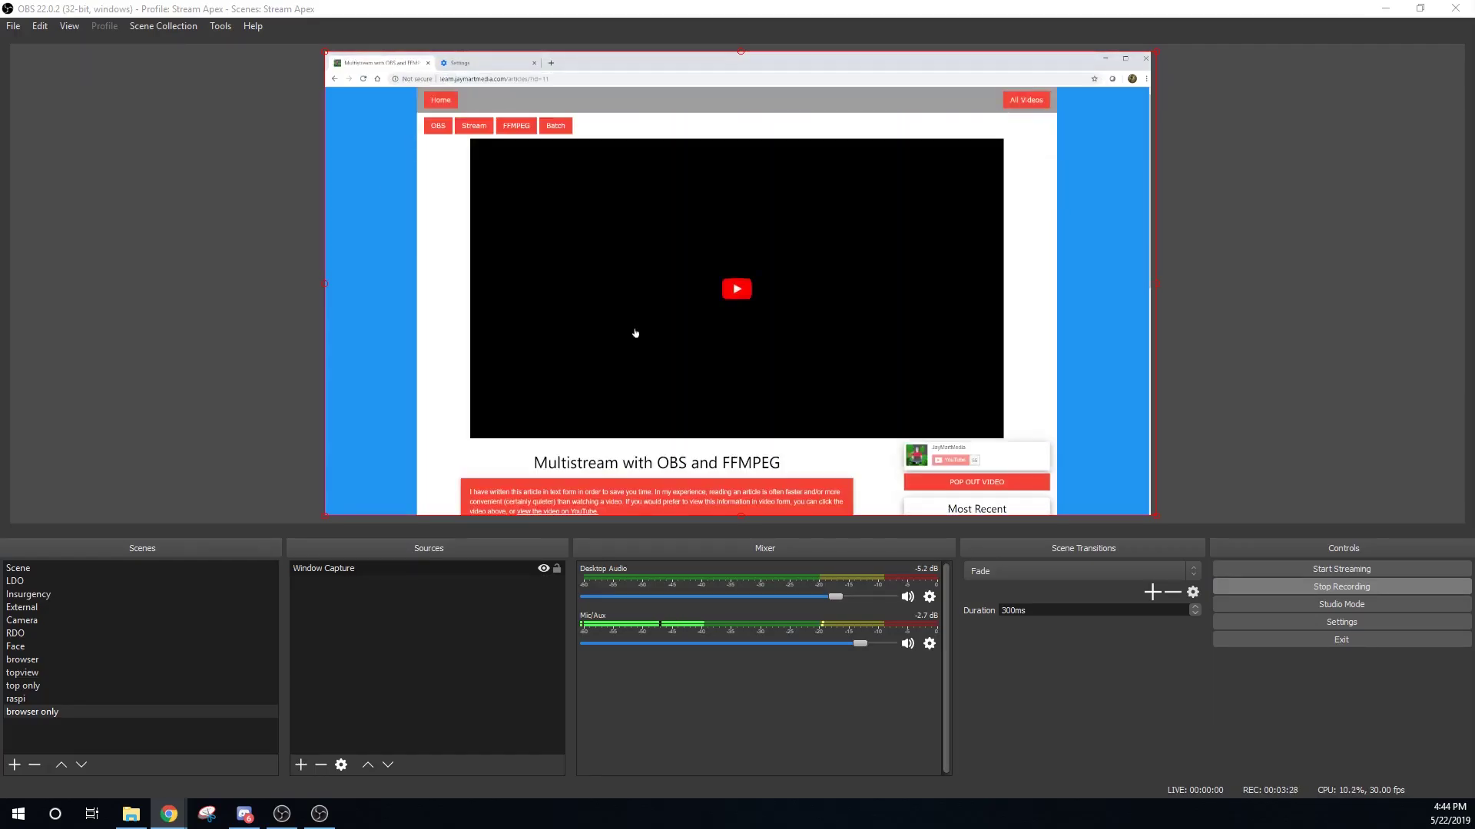
scroll(632, 328, down, 7)
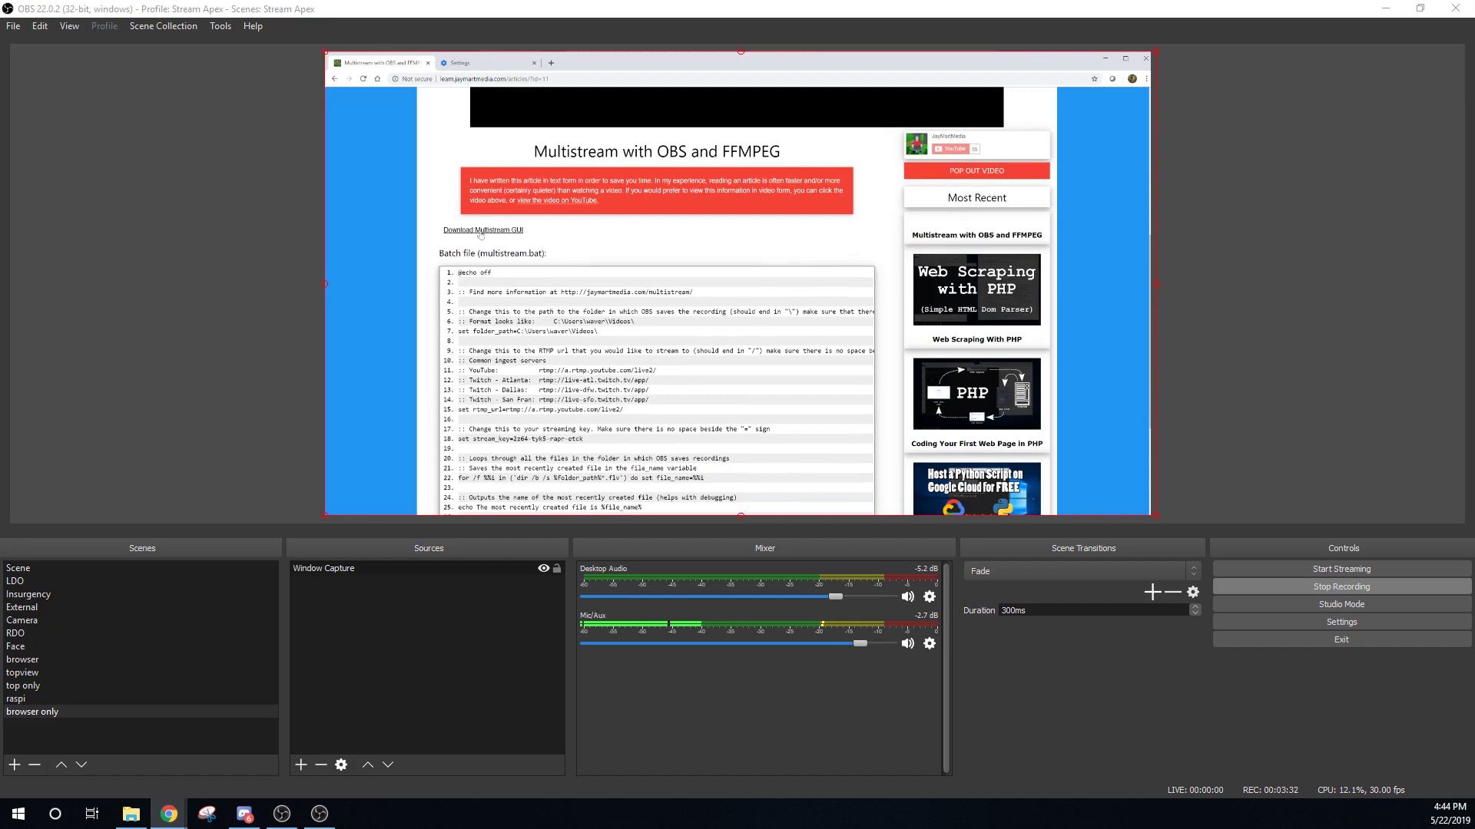
click(480, 230)
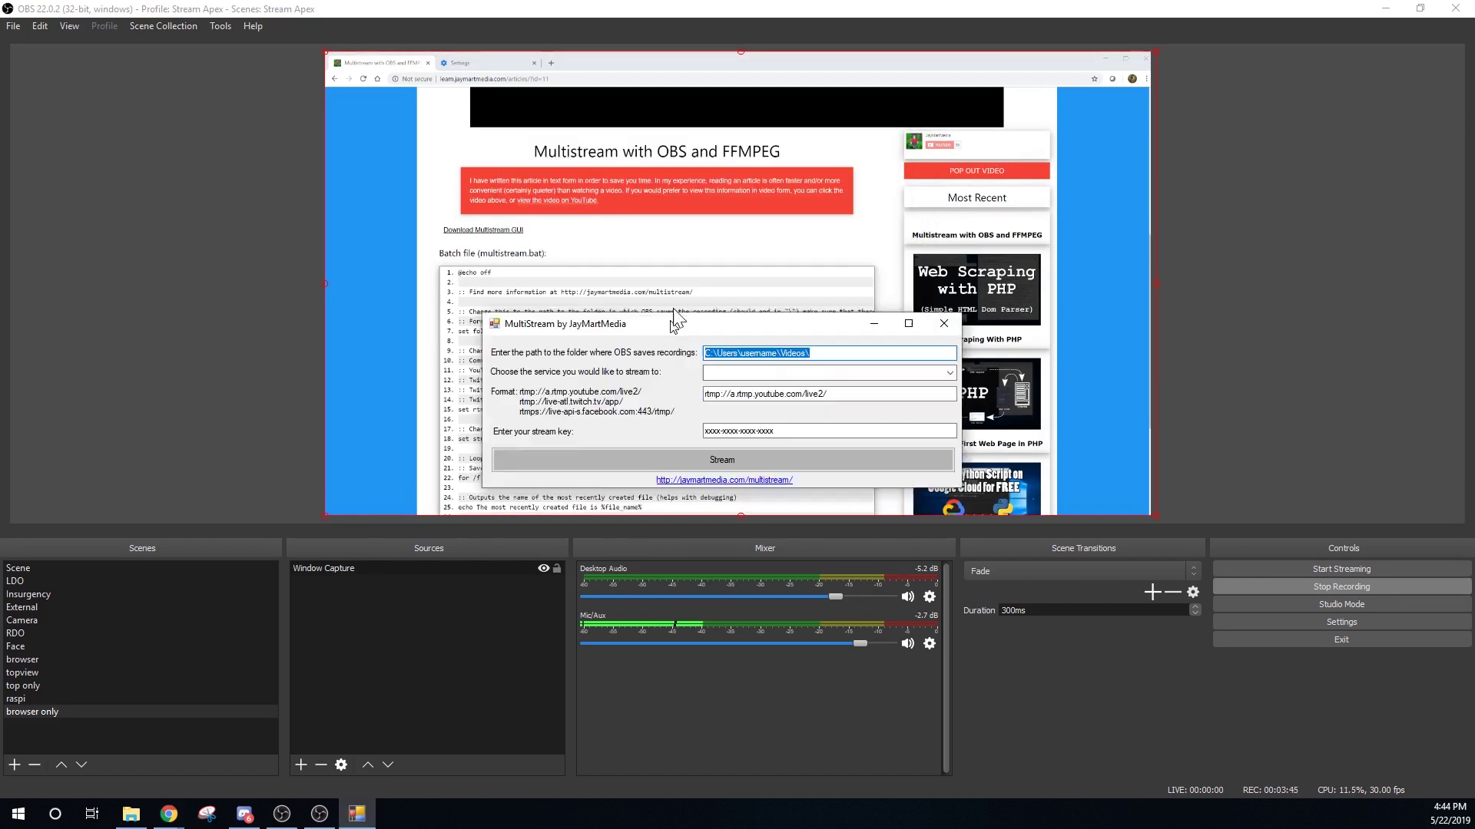
drag(676, 326, 610, 206)
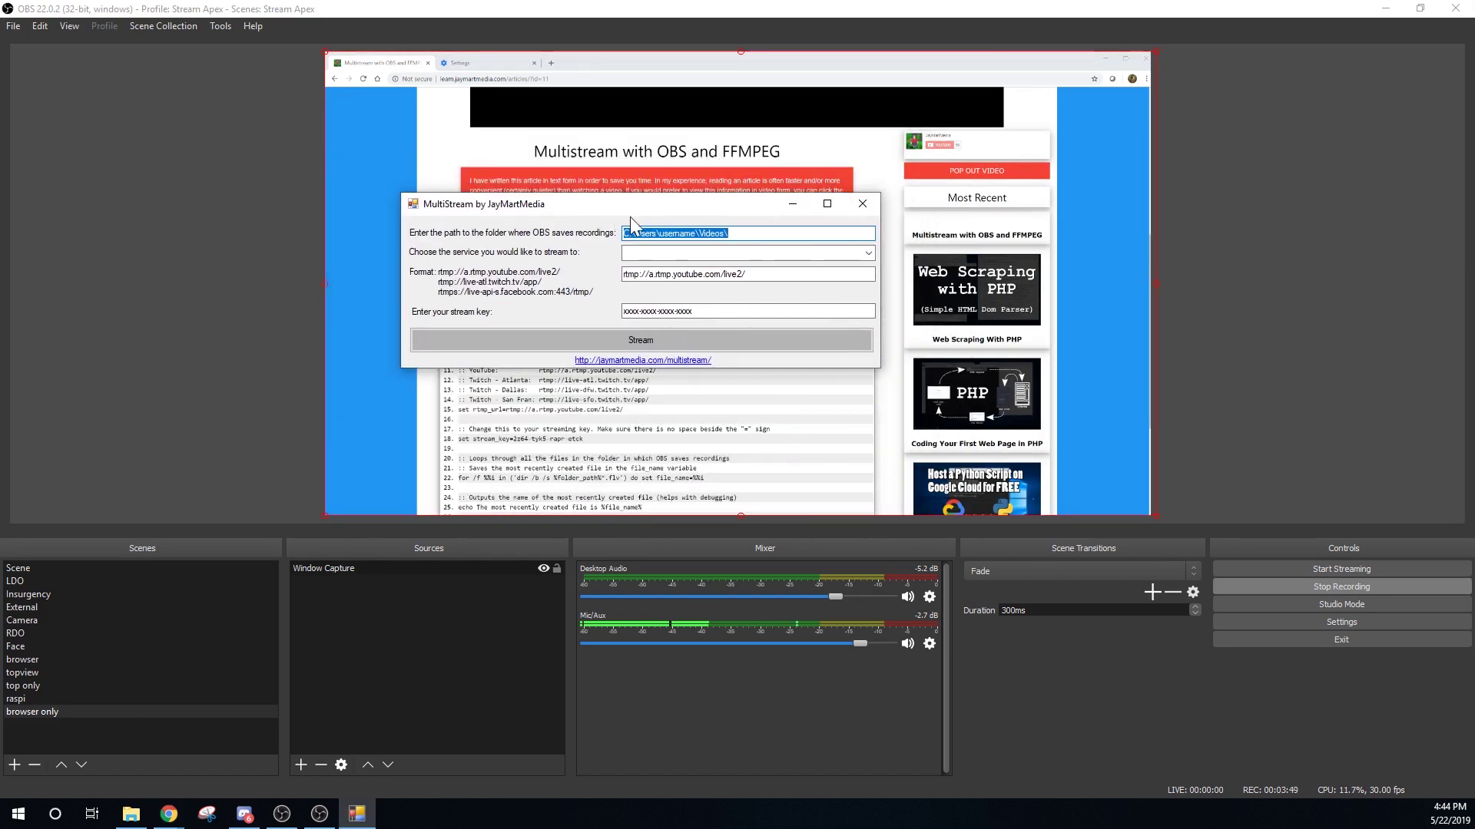
- Paste the OBS recordings folder path from OBS Output settings into MultiStream
click(1386, 8)
drag(499, 203, 632, 253)
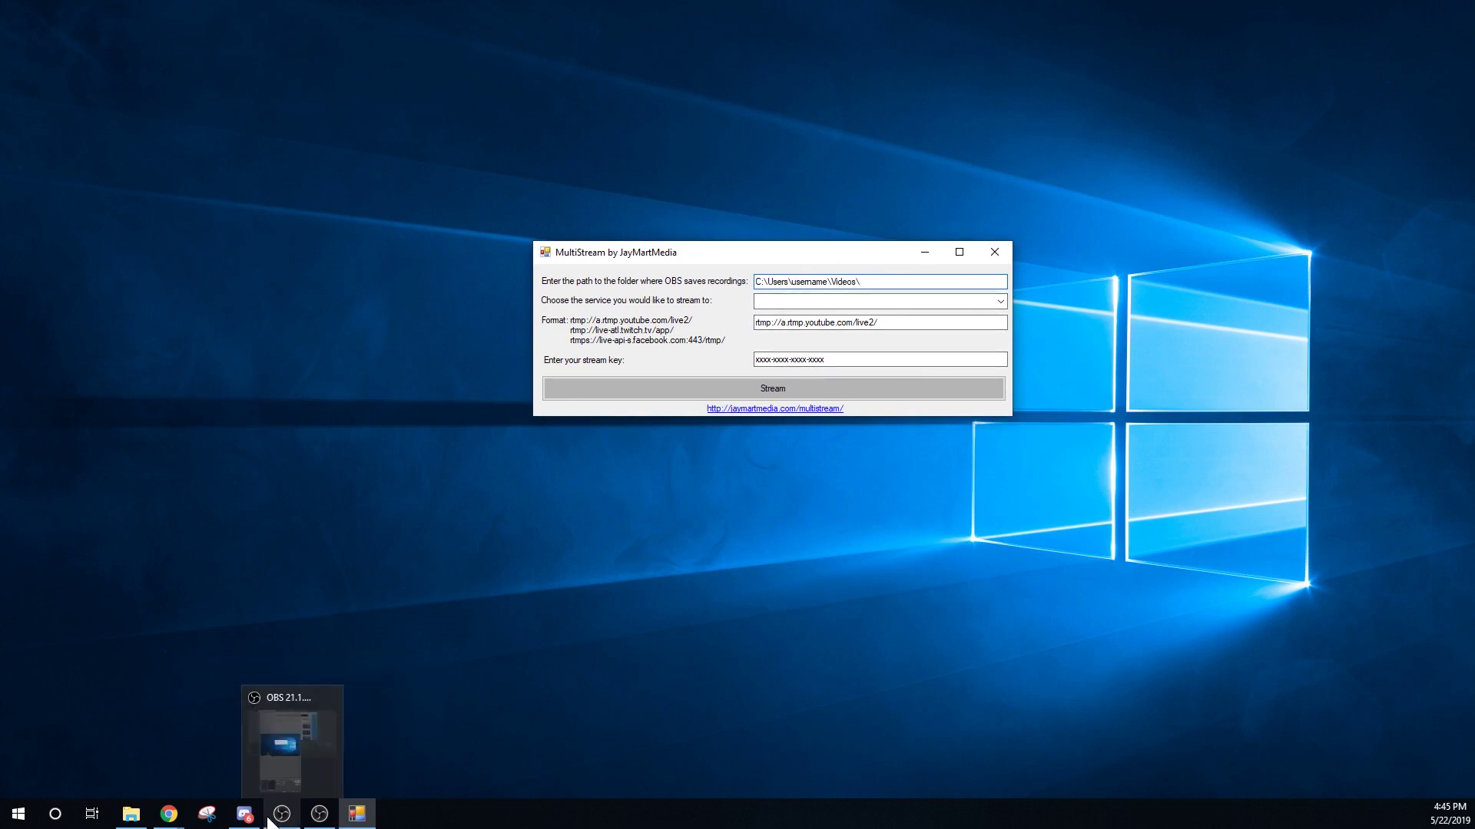
click(270, 824)
click(1341, 622)
click(433, 233)
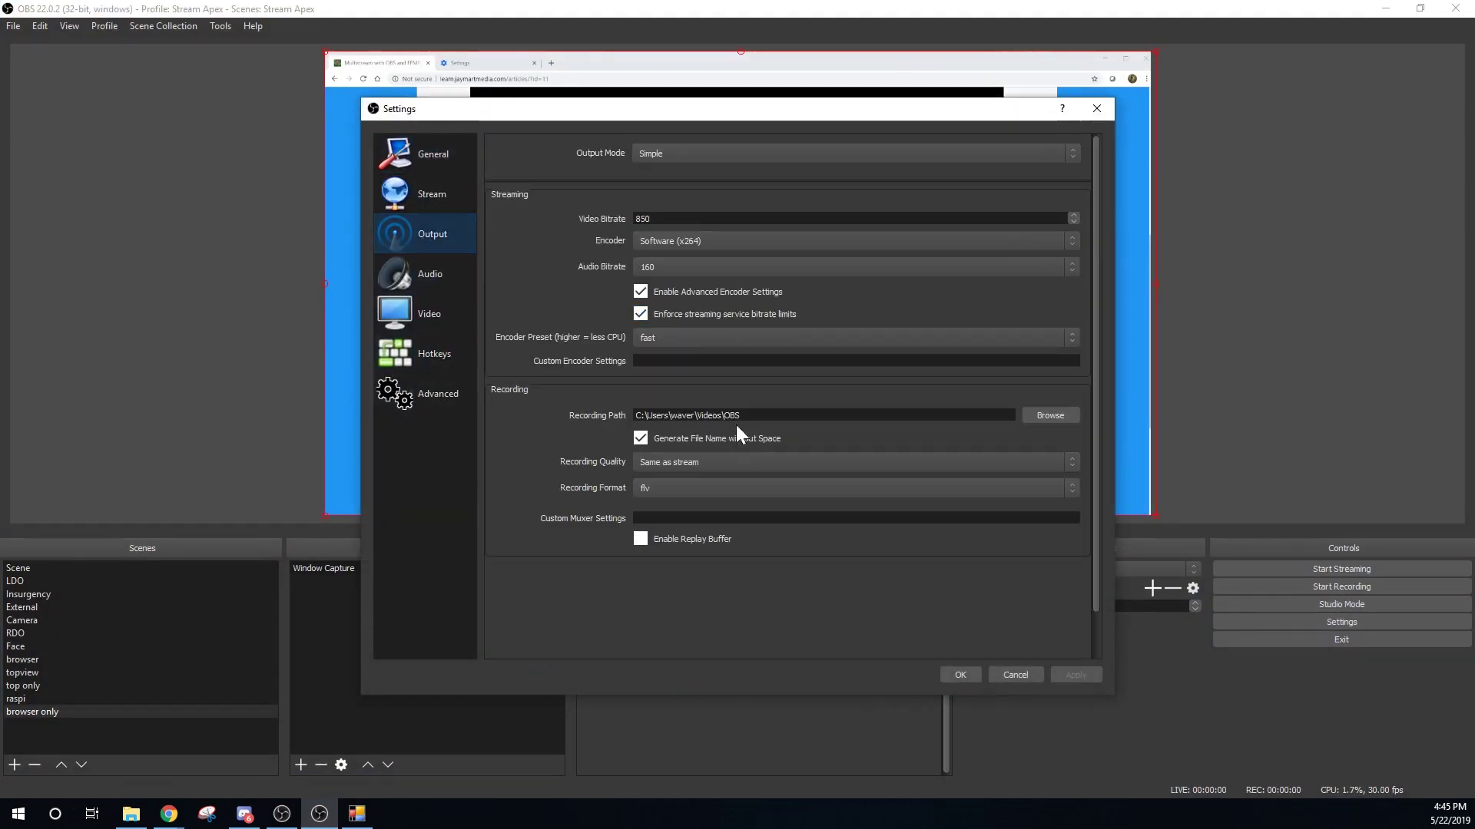
click(357, 814)
text(C:\Users\waver\Videos\OBS)
- Try MultiStream's service options: Twitch - Atlanta, Twitch - San Fran, YouTube, and Custom
click(1001, 302)
key(Down)
key(Return)
click(1001, 302)
key(Down)
key(Return)
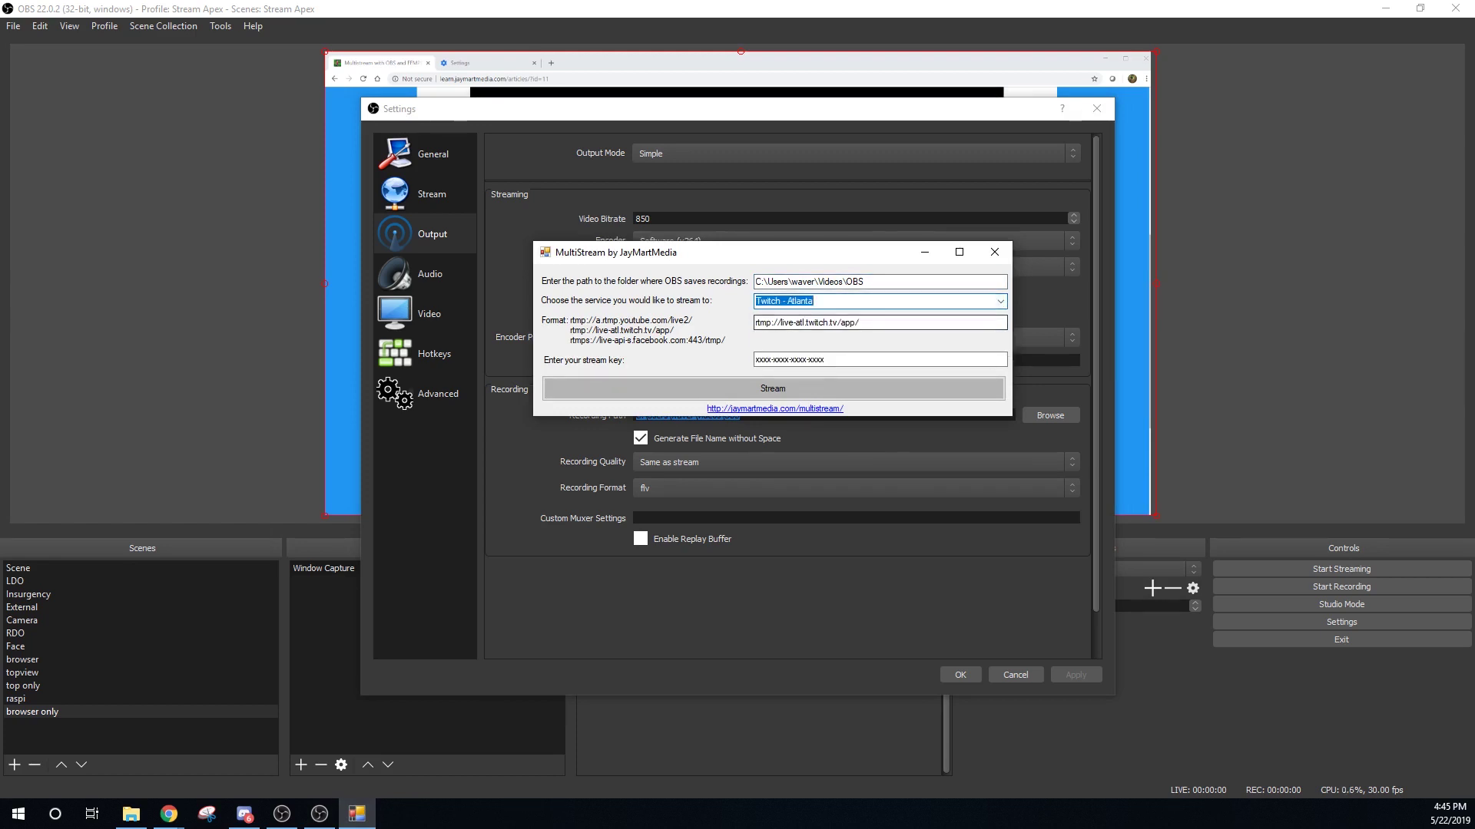
click(1001, 302)
click(862, 345)
click(862, 301)
click(775, 315)
click(783, 301)
click(872, 355)
- Switch the service back to YouTube (rtmp://a.rtmp.youtube.com/live2), focus the stream key box, then close MultiStream
text(rtmp)
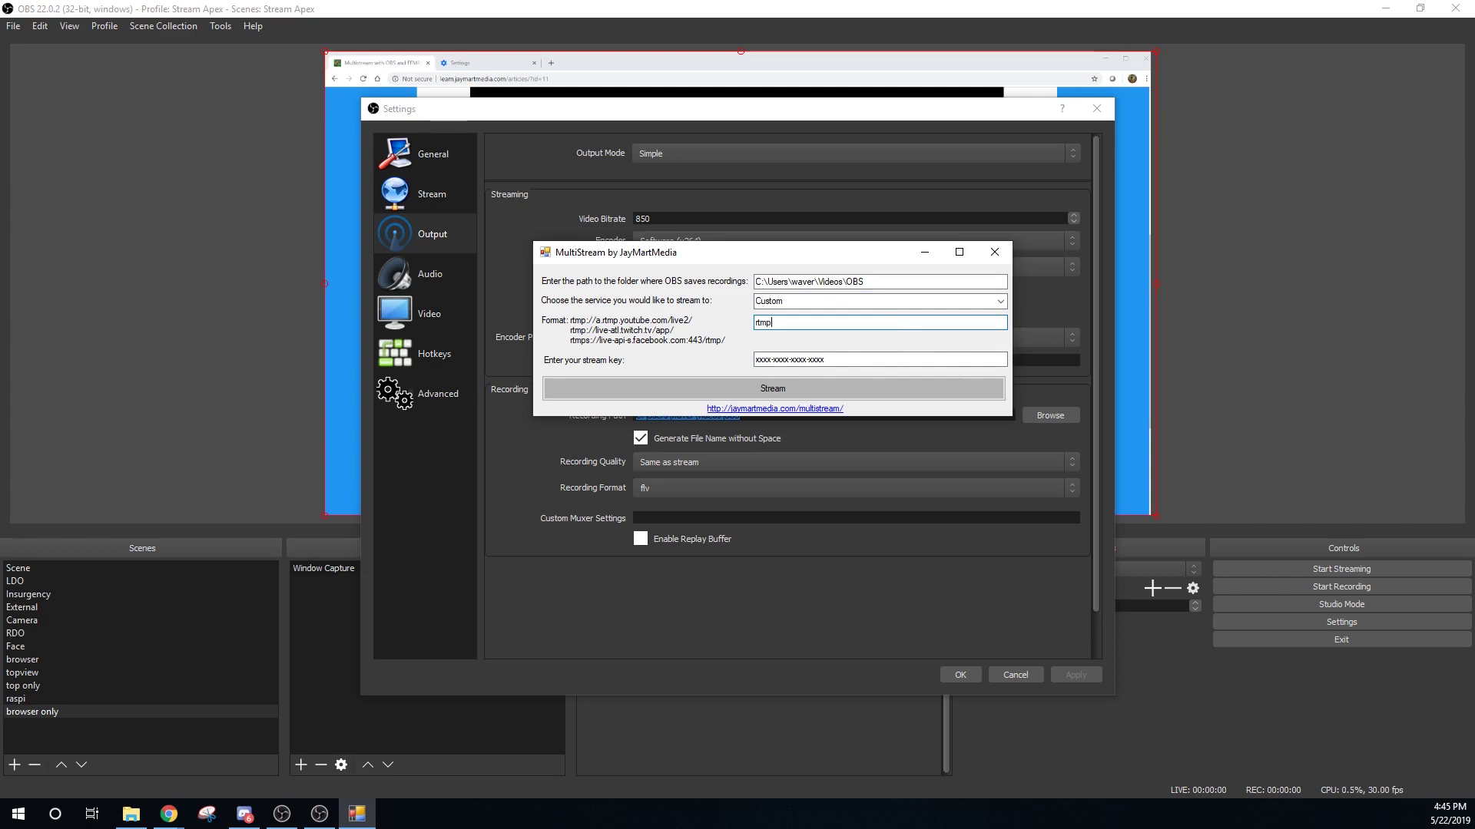
key(BackSpace)
key(BackSpace)
key(BackSpace)
key(BackSpace)
key(BackSpace)
key(BackSpace)
key(BackSpace)
key(BackSpace)
key(BackSpace)
key(BackSpace)
key(BackSpace)
key(BackSpace)
key(BackSpace)
key(BackSpace)
key(shift+Tab)
key(y)
key(Tab)
key(Tab)
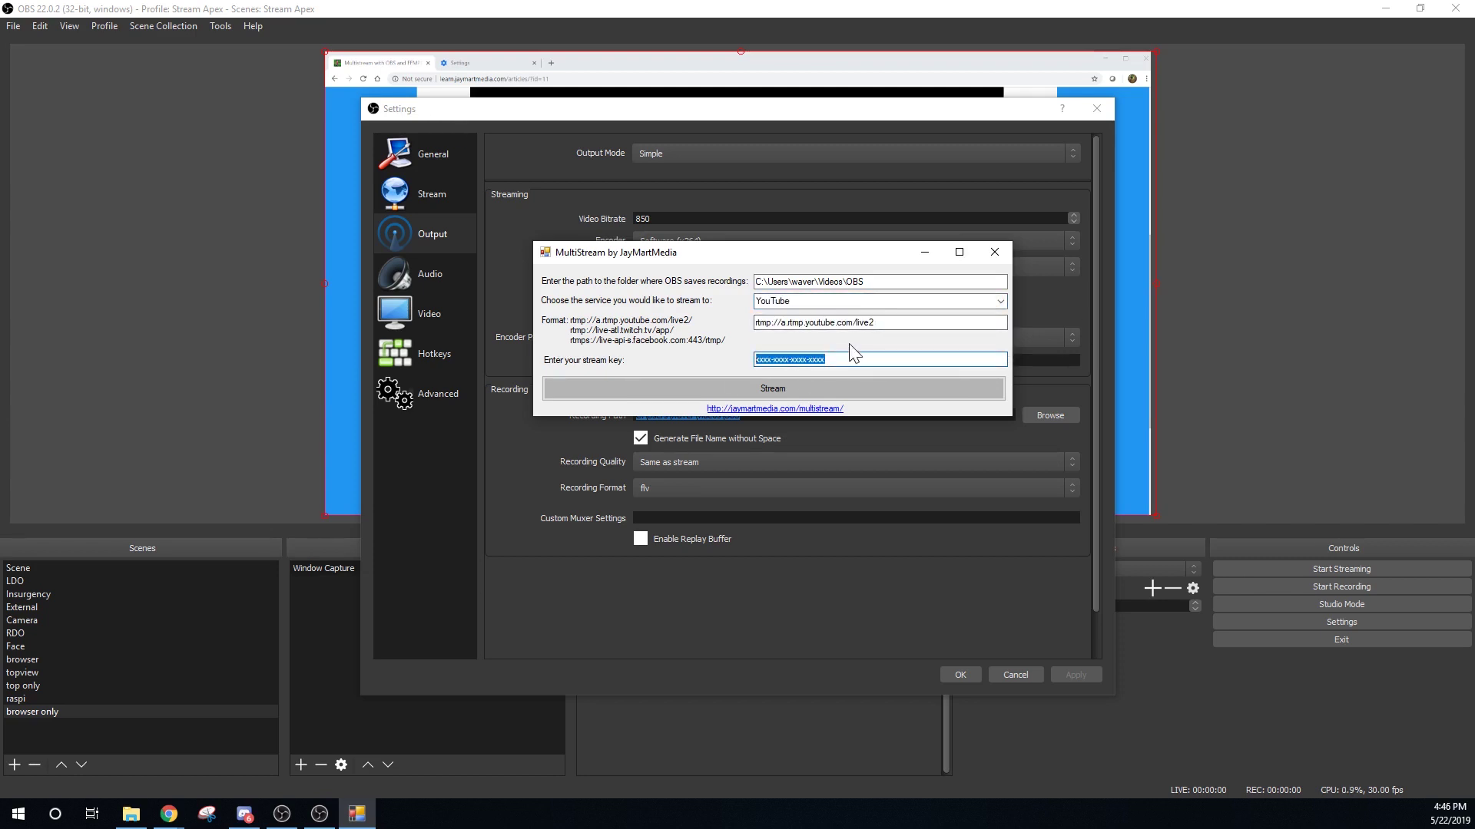
click(768, 360)
click(995, 252)
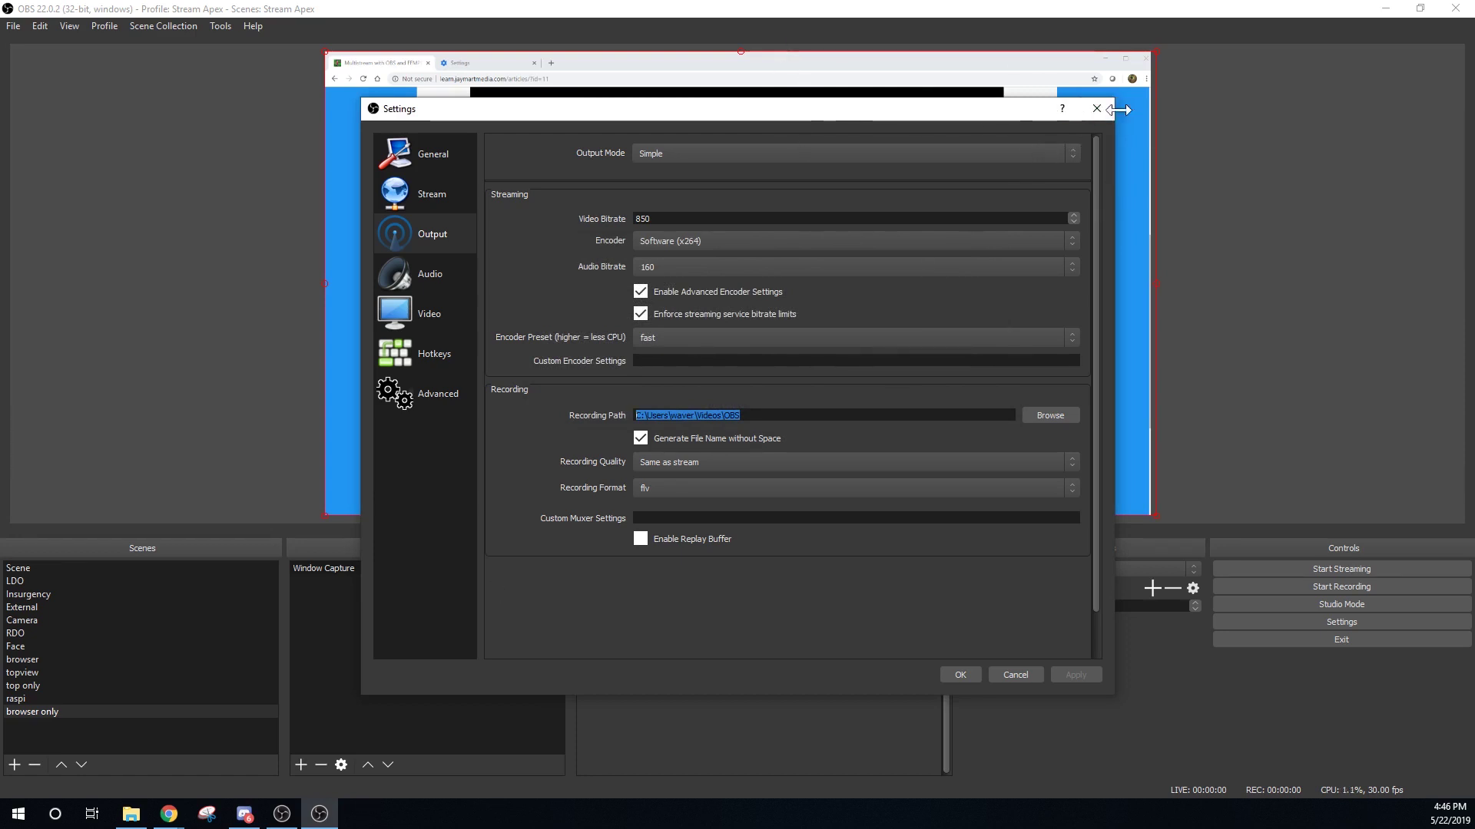
- Close OBS settings and create a new file named multistream.bat in the OBS recordings folder, accepting the extension change
click(1097, 108)
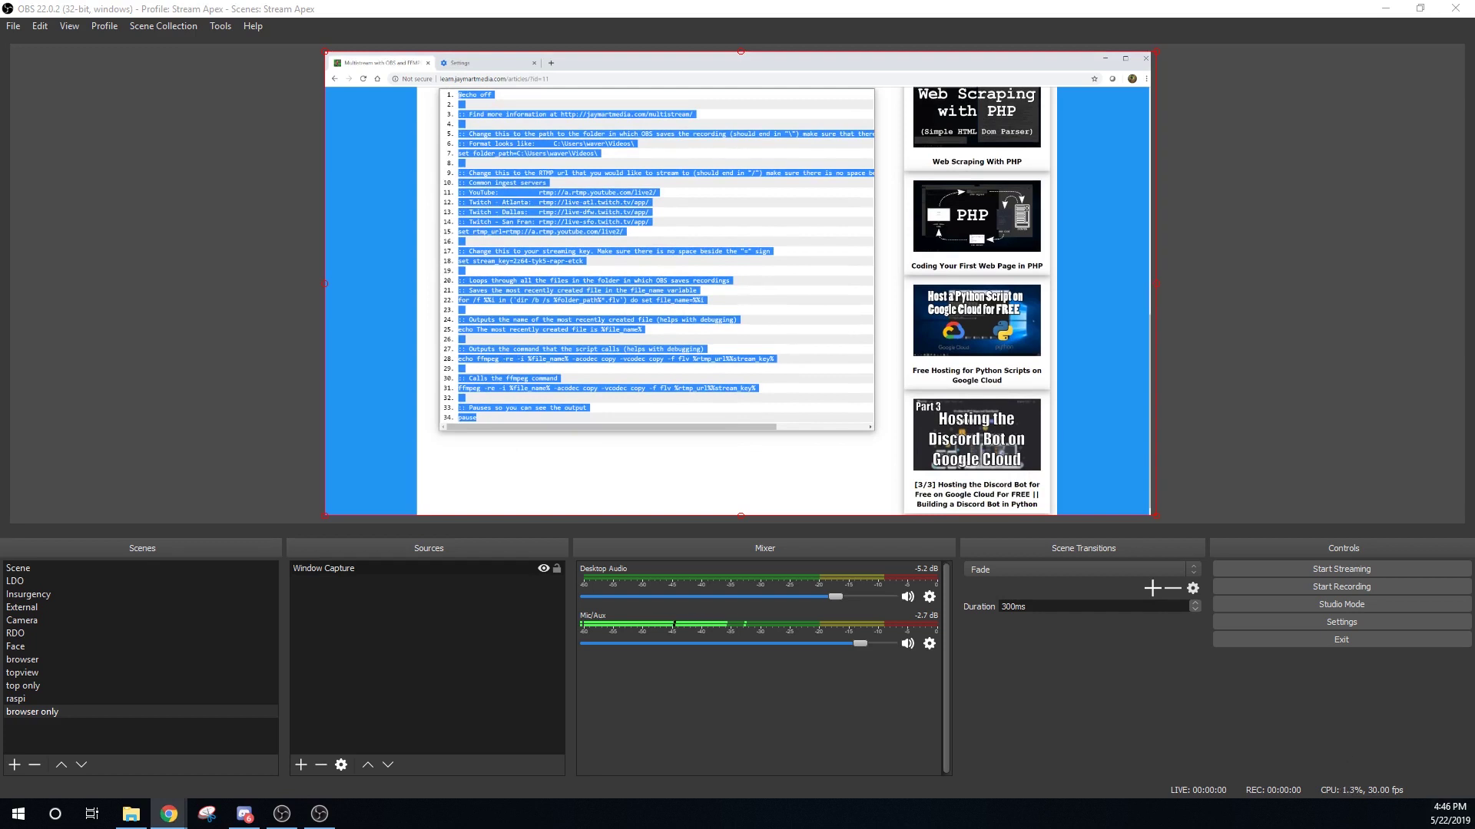
key(super+e)
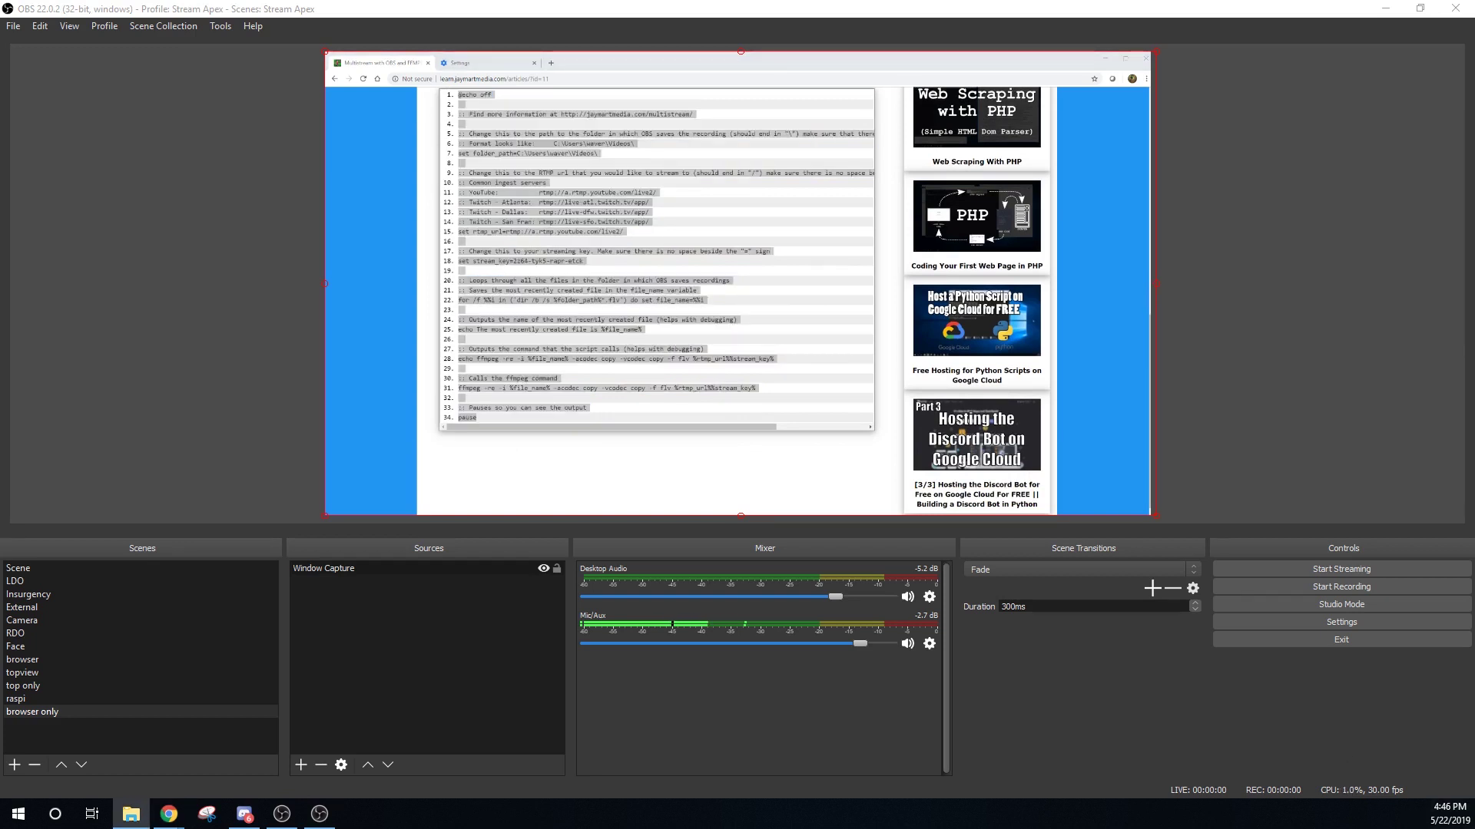
drag(999, 307, 533, 158)
right_click(480, 342)
mouse_move(511, 576)
click(708, 688)
text(multistream.bat)
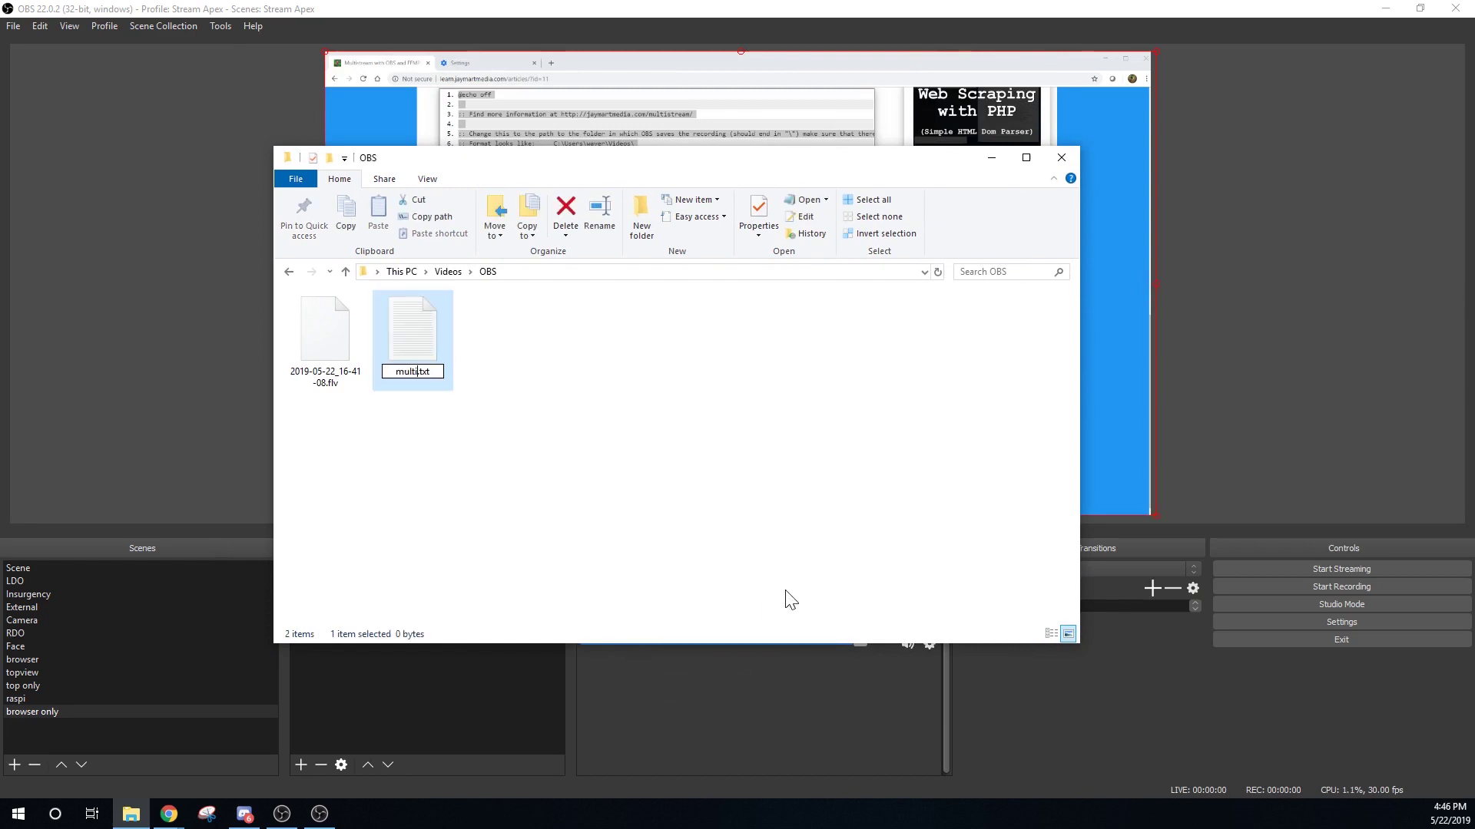
key(Return)
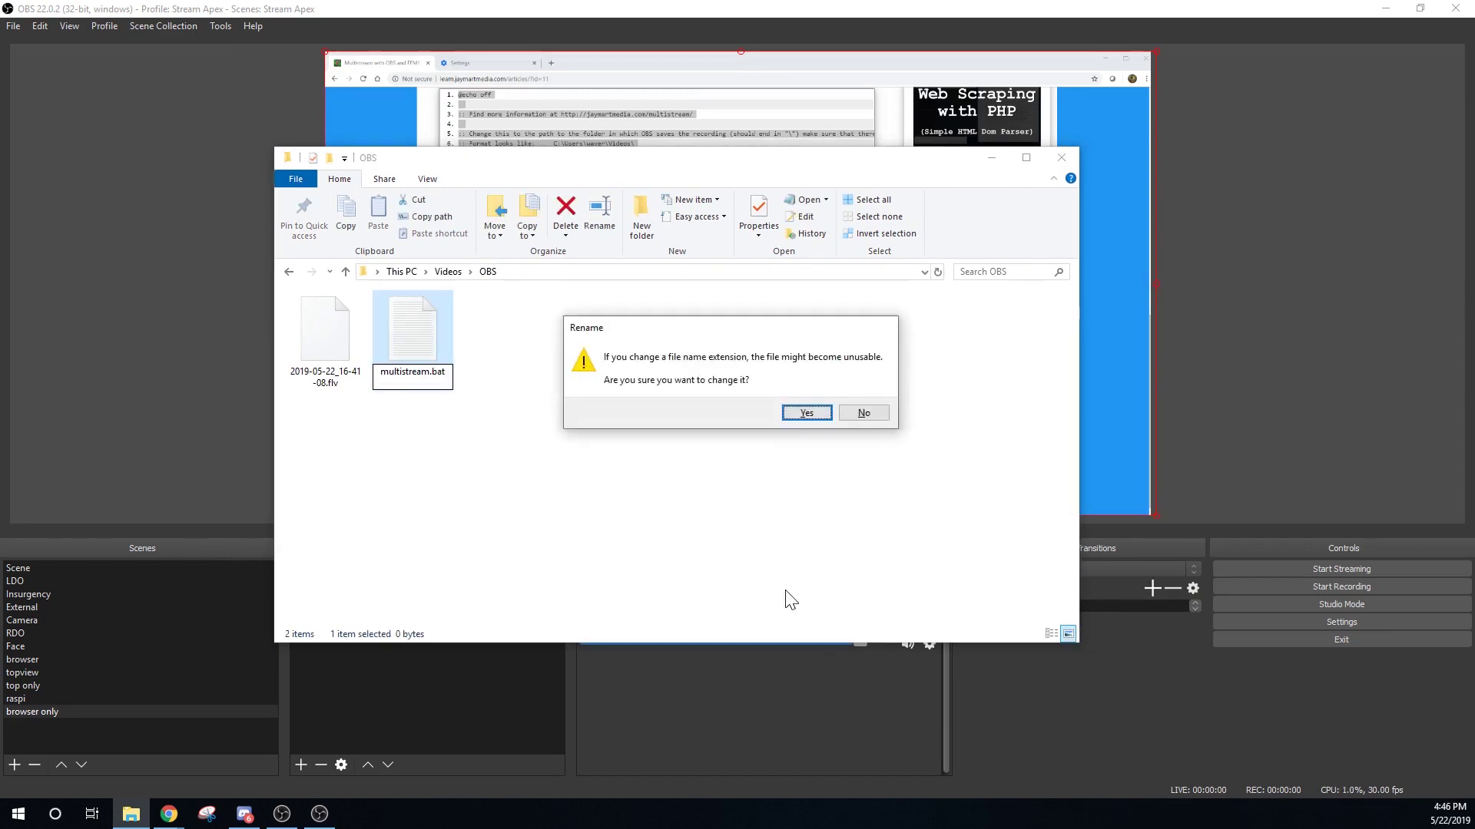
key(Return)
- Open multistream.bat for editing in Notepad
right_click(404, 331)
click(430, 366)
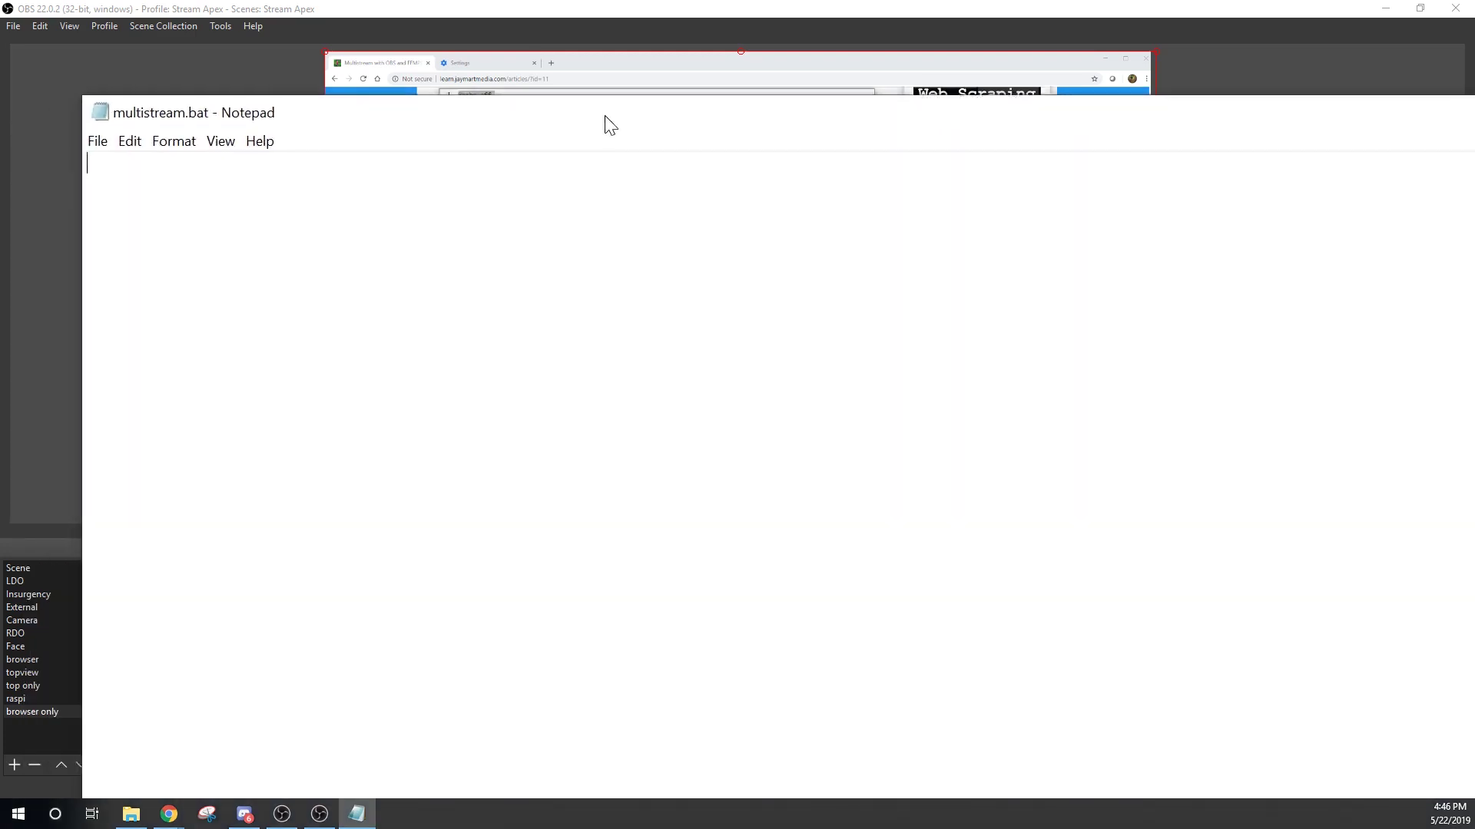
mouse_move(602, 125)
mouse_down()
mouse_move(571, 12)
mouse_move(560, 108)
mouse_move(597, 151)
mouse_up()
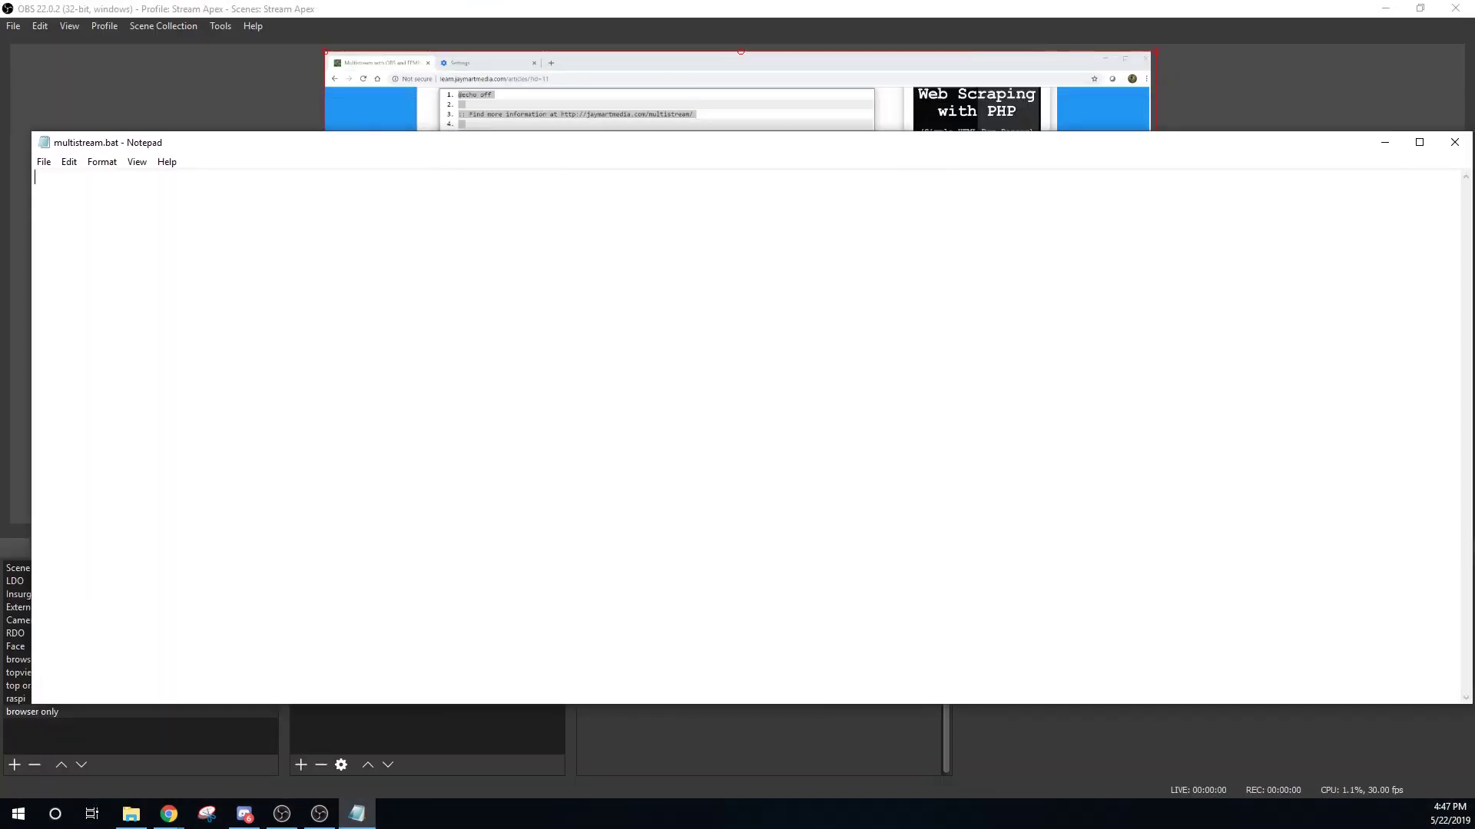
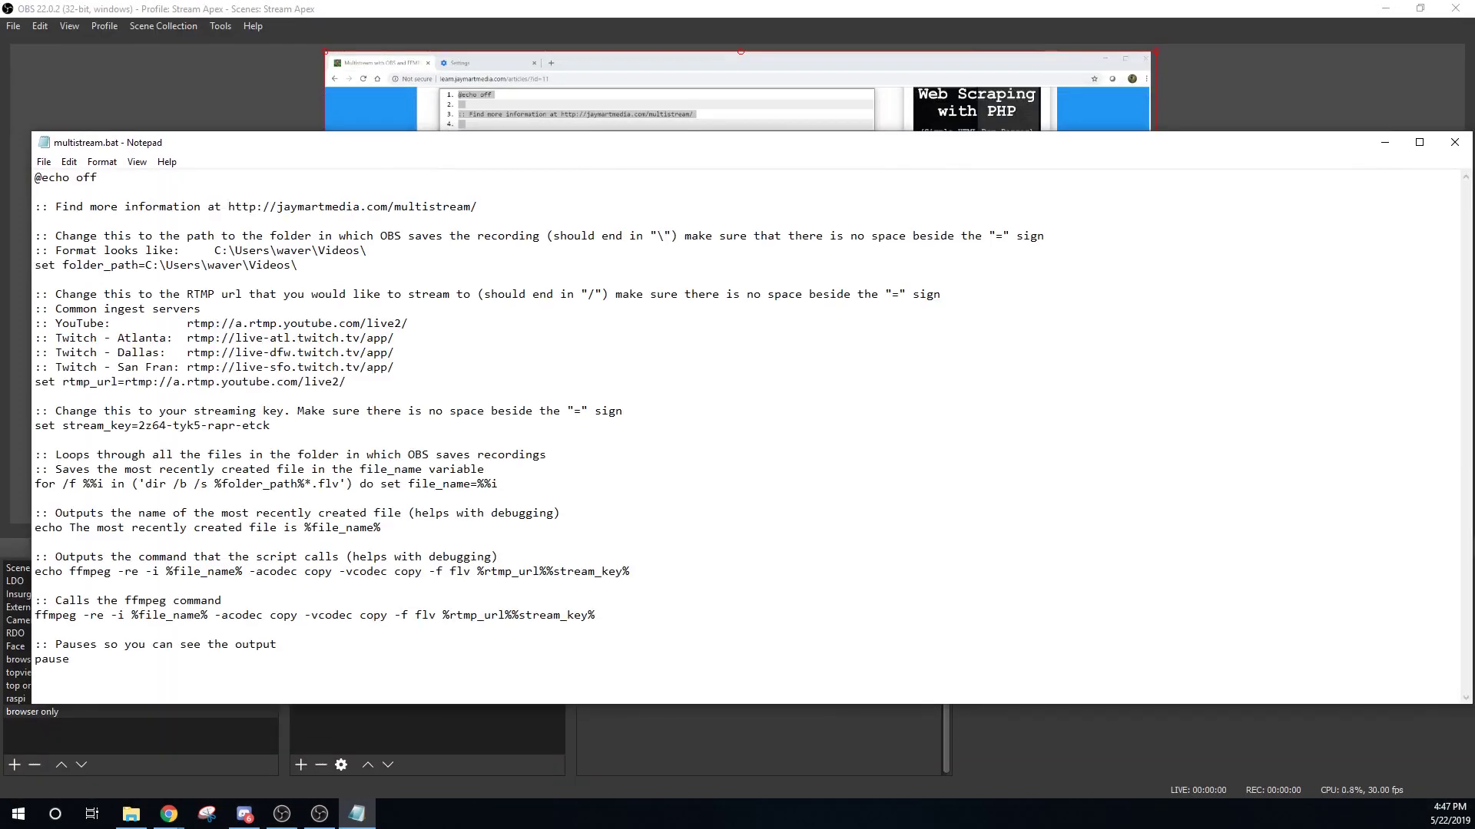
- Paste the ffmpeg batch script and replace folder_path with the OBS Recording Path from Output settings
key(shift+End)
click(320, 814)
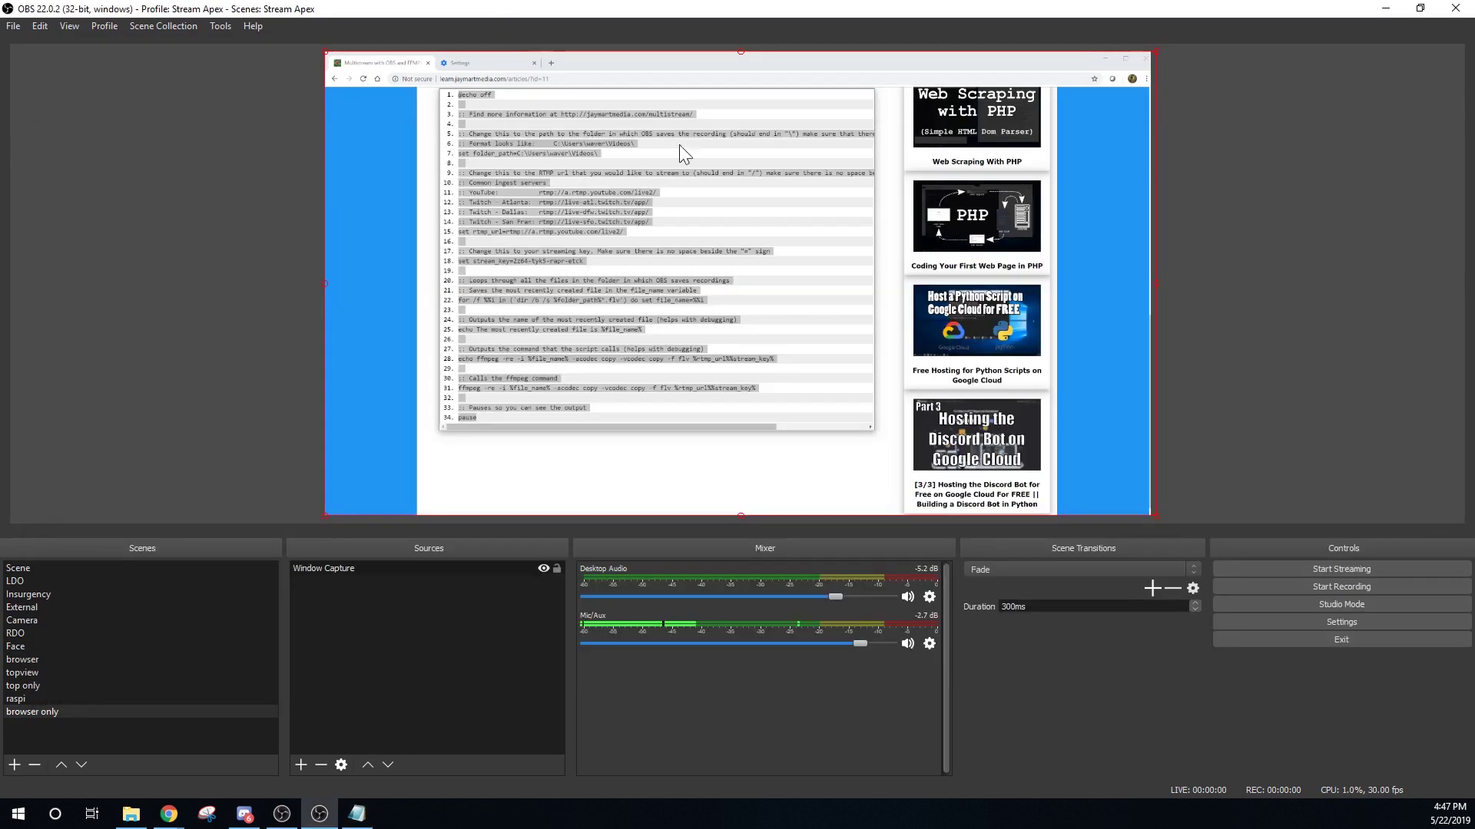
click(1340, 622)
click(432, 234)
drag(749, 415, 561, 414)
key(ctrl+c)
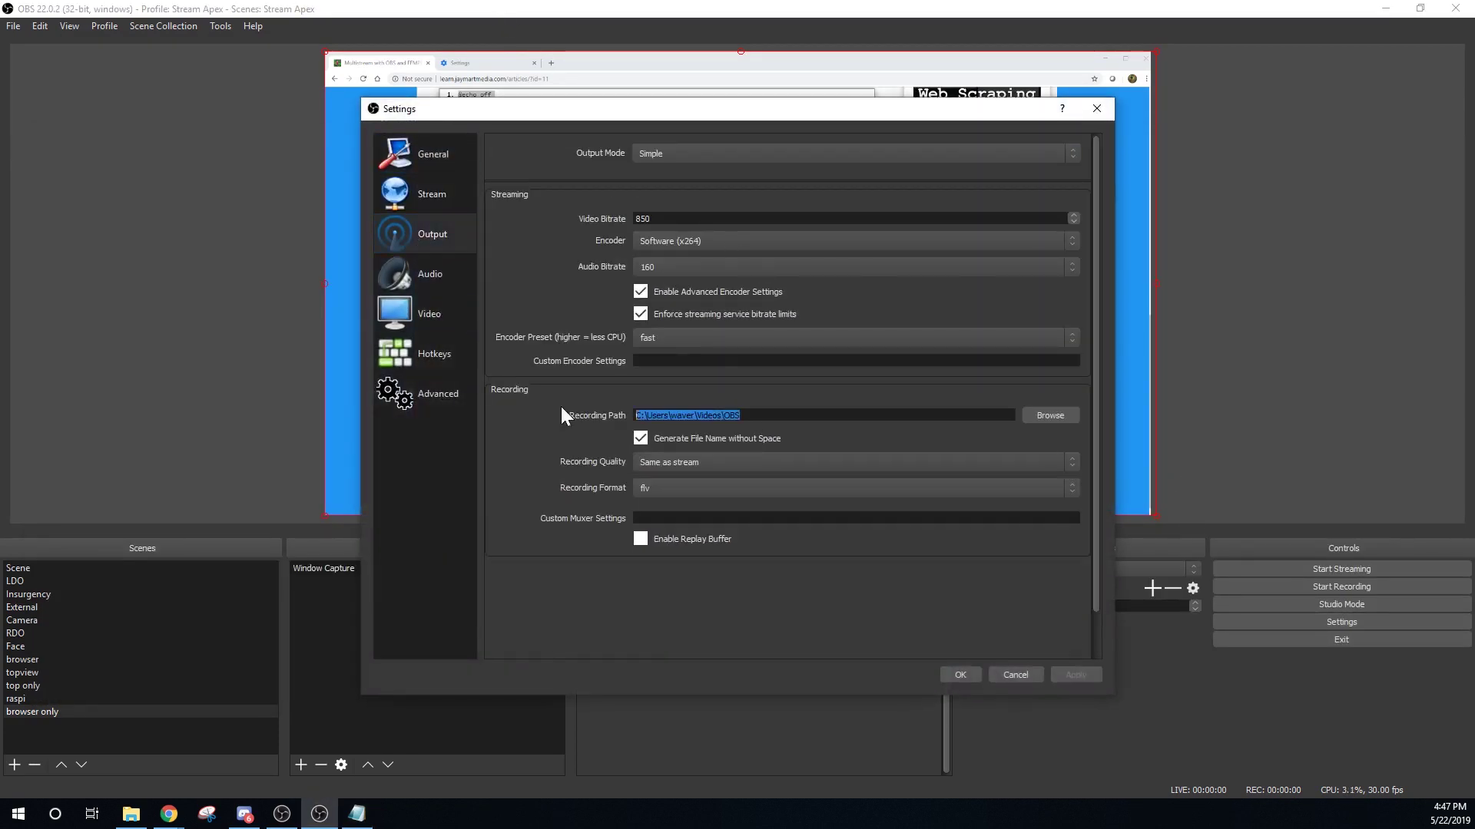
key(alt+Tab)
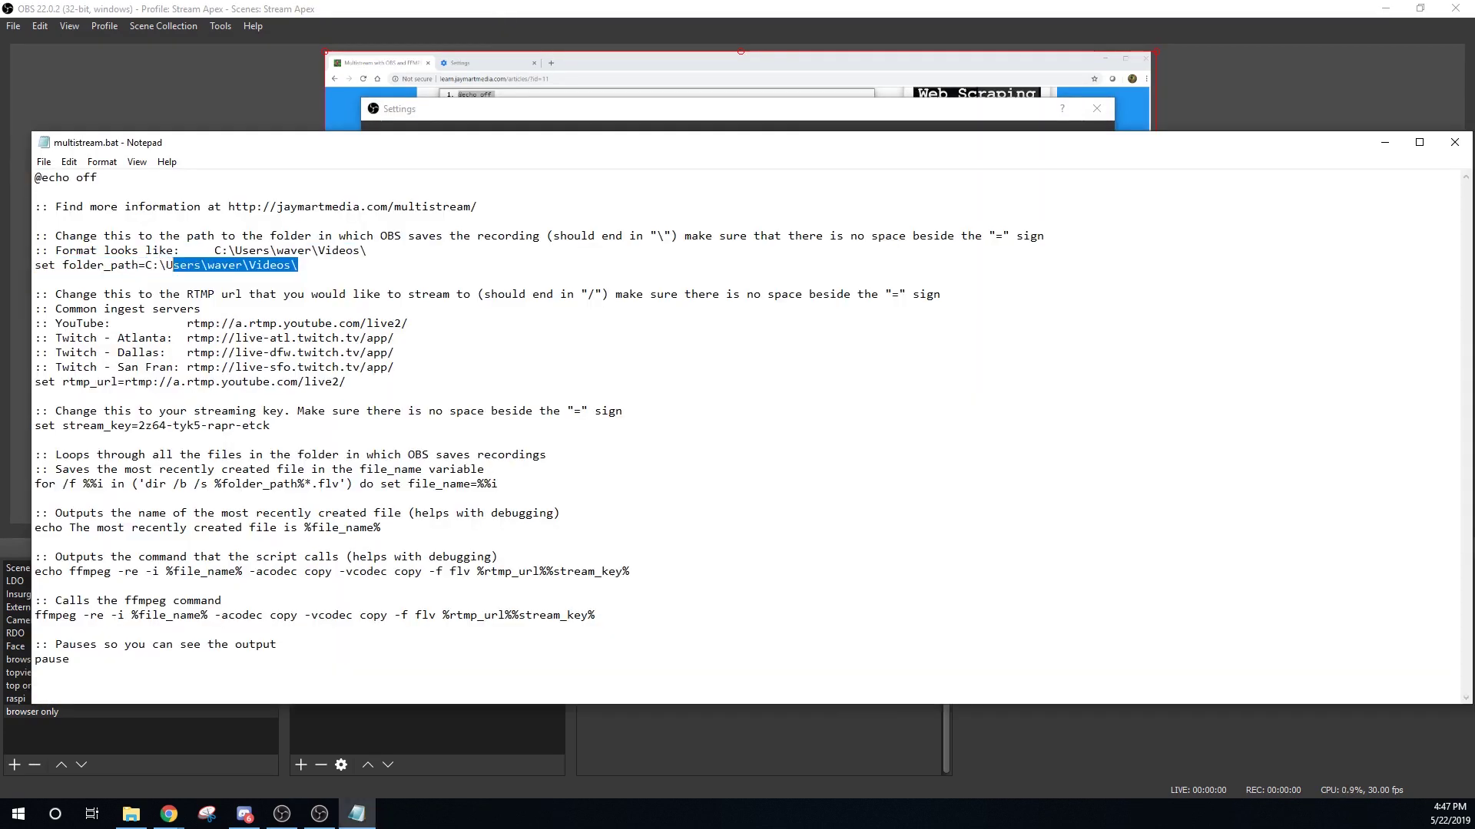
key(ctrl+v)
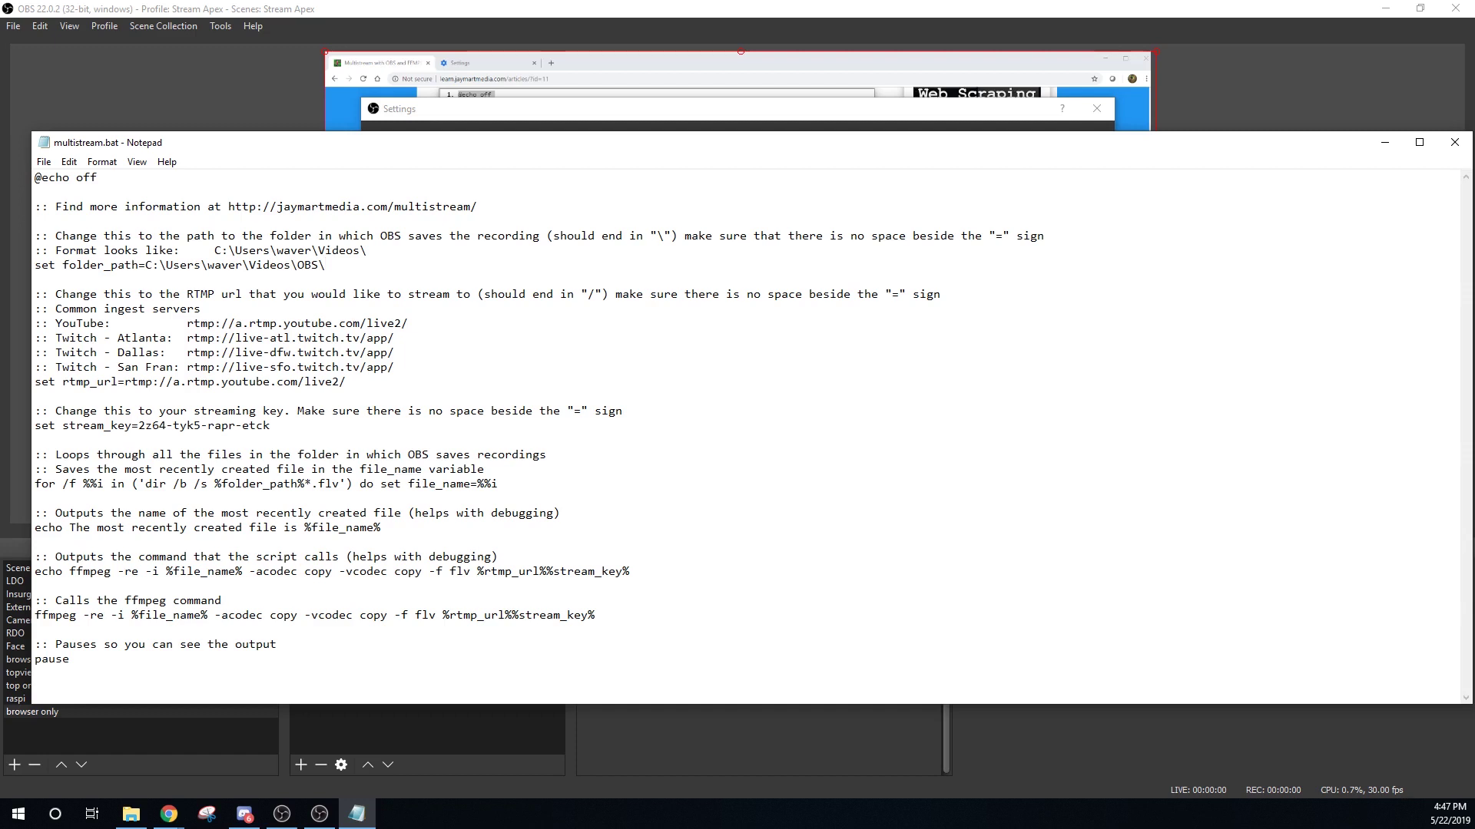
- Check the rtmp_url, Twitch - Atlanta ingest address and stream key values, then save multistream.bat
drag(347, 382, 125, 382)
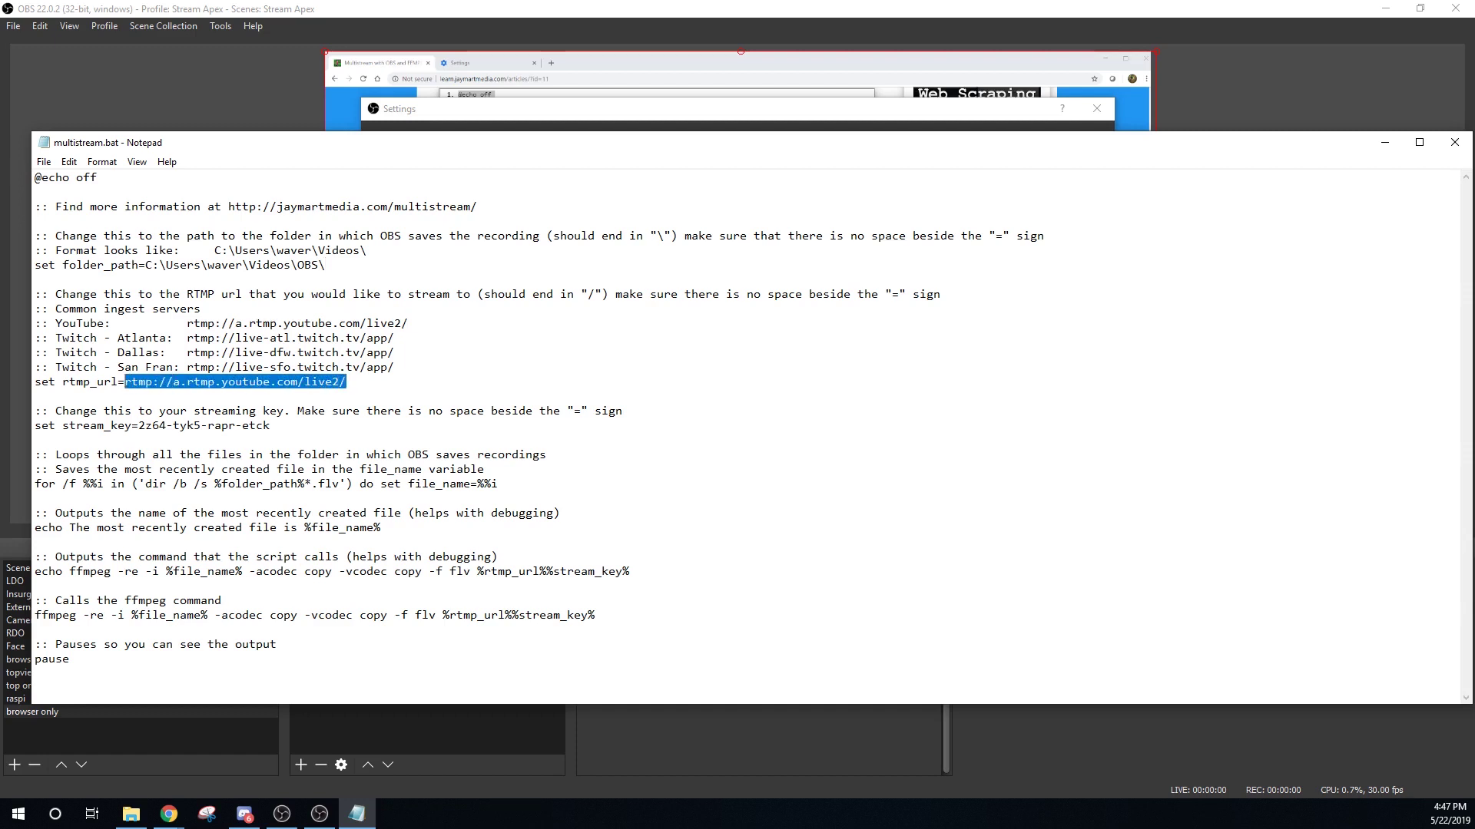
drag(394, 338, 180, 338)
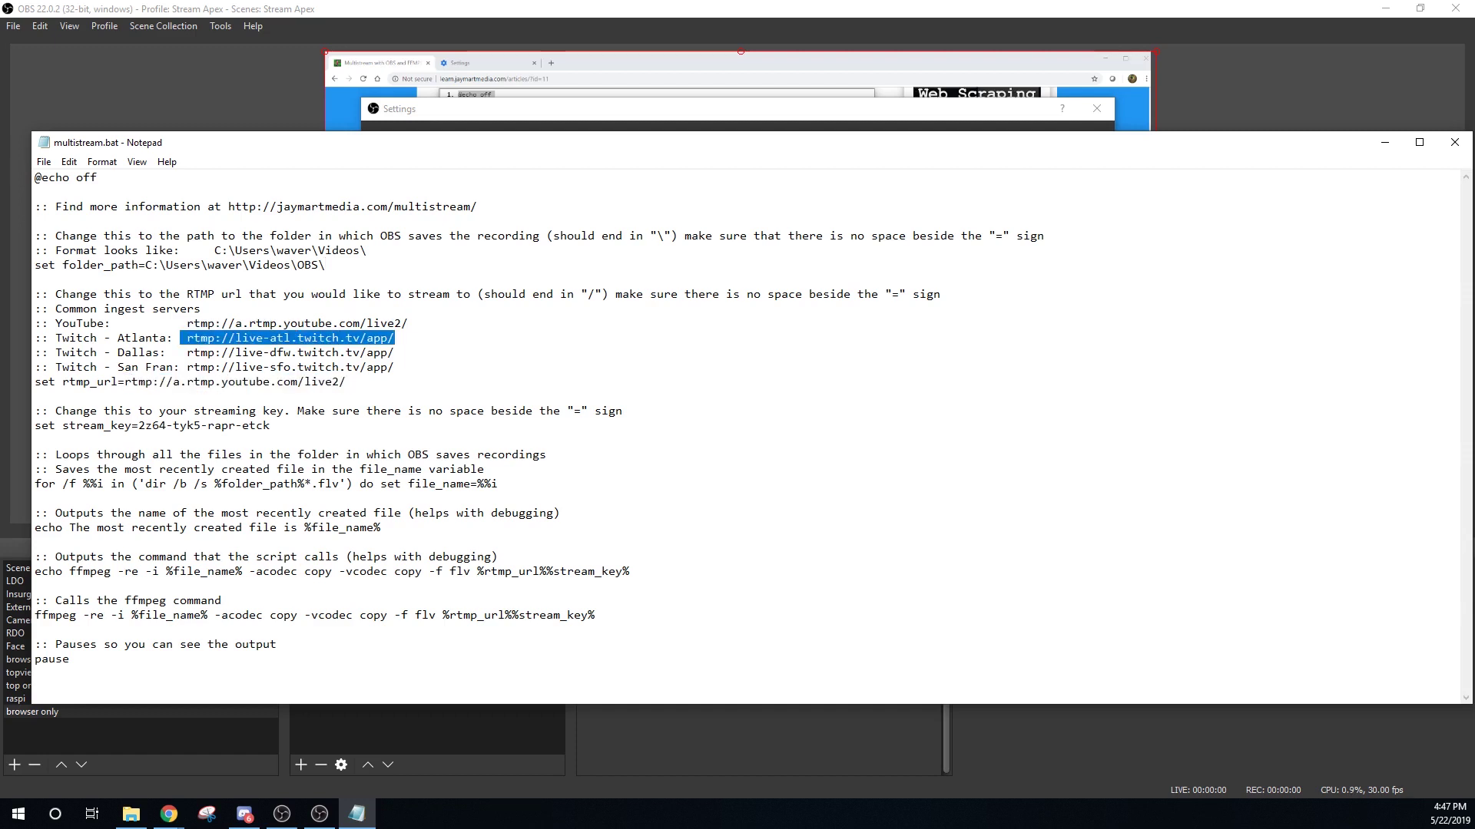
drag(35, 367, 186, 367)
click(394, 367)
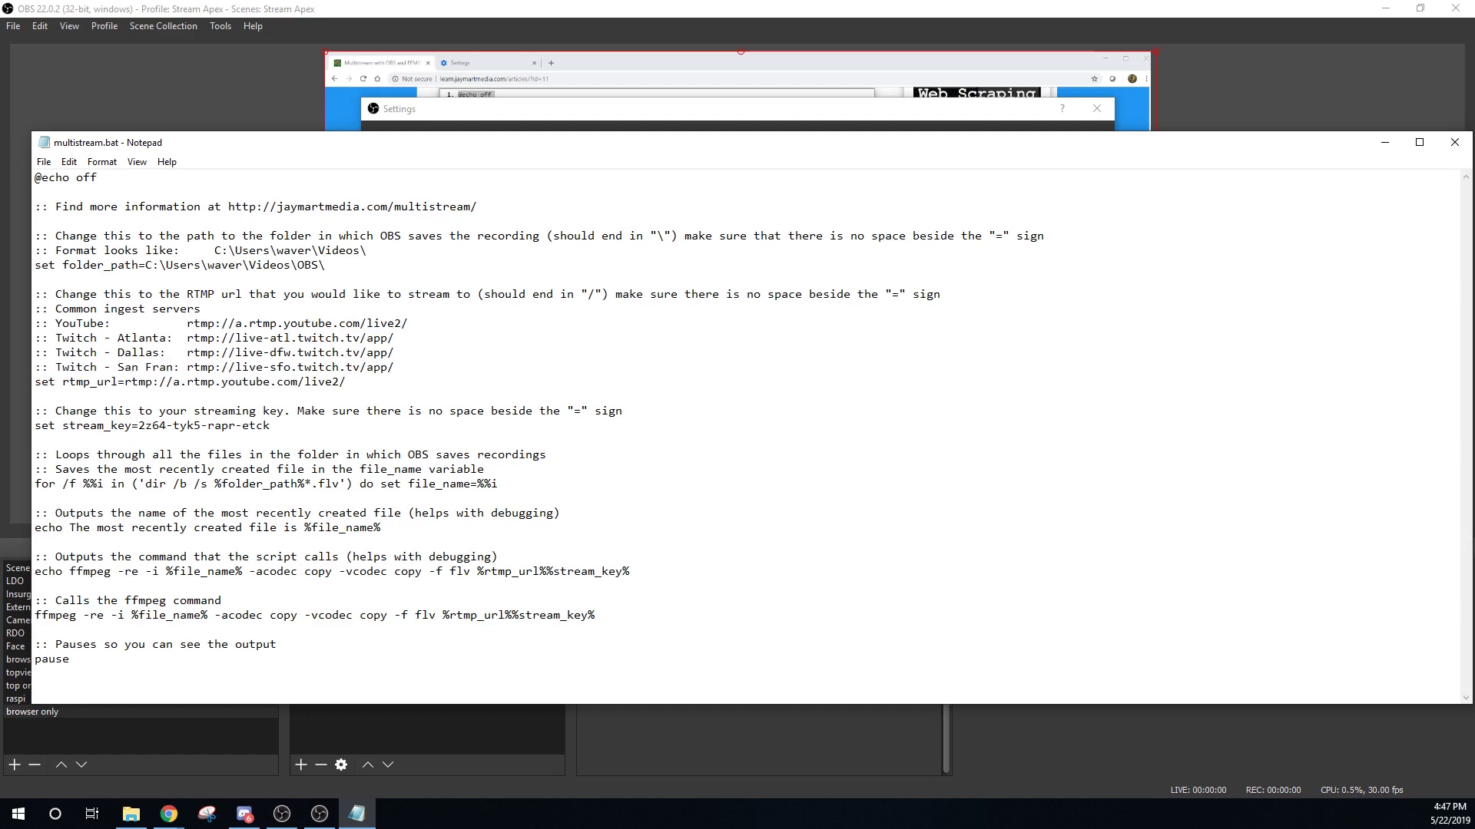
drag(271, 425, 139, 426)
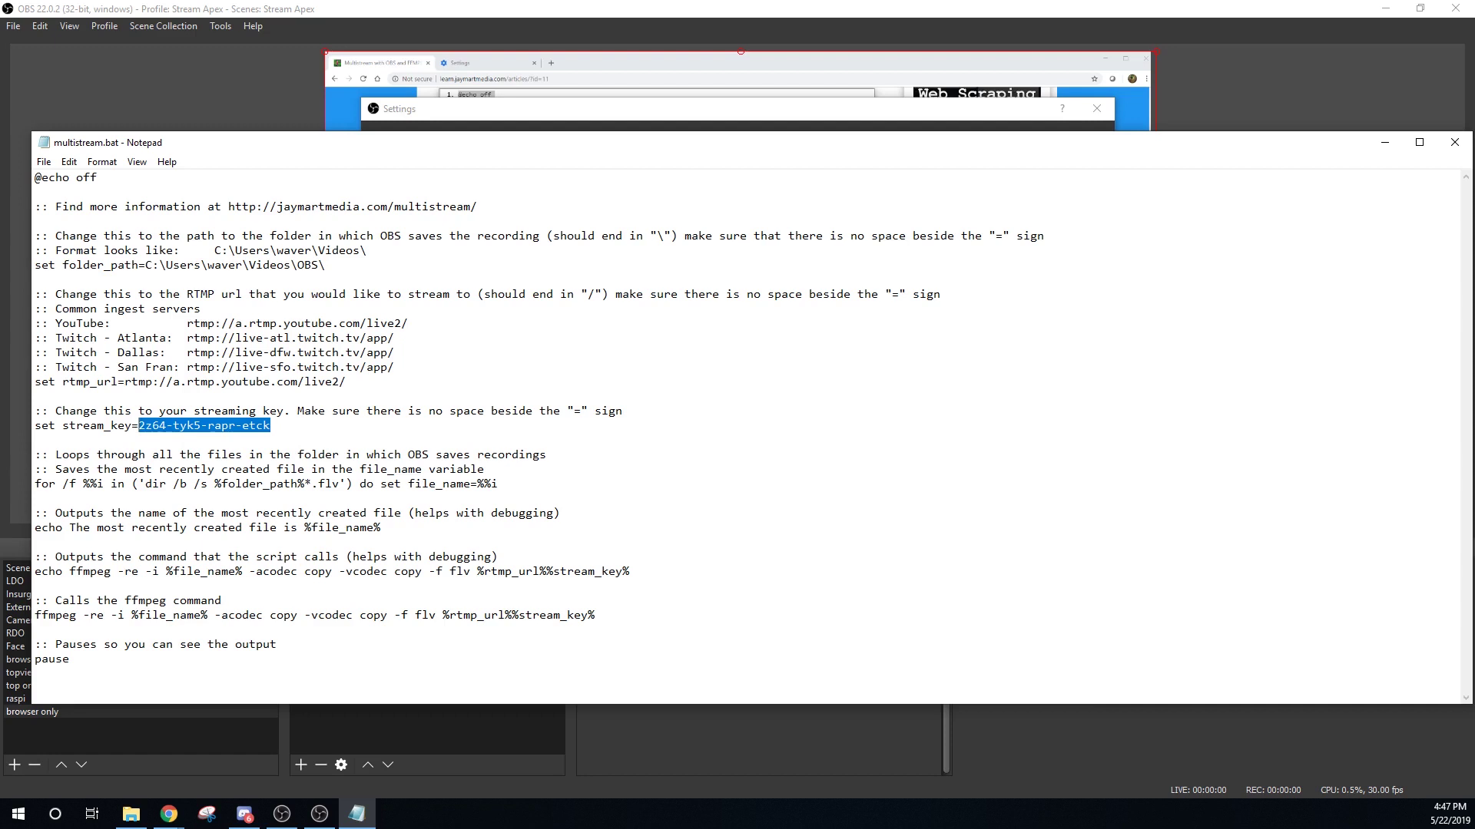
key(Right)
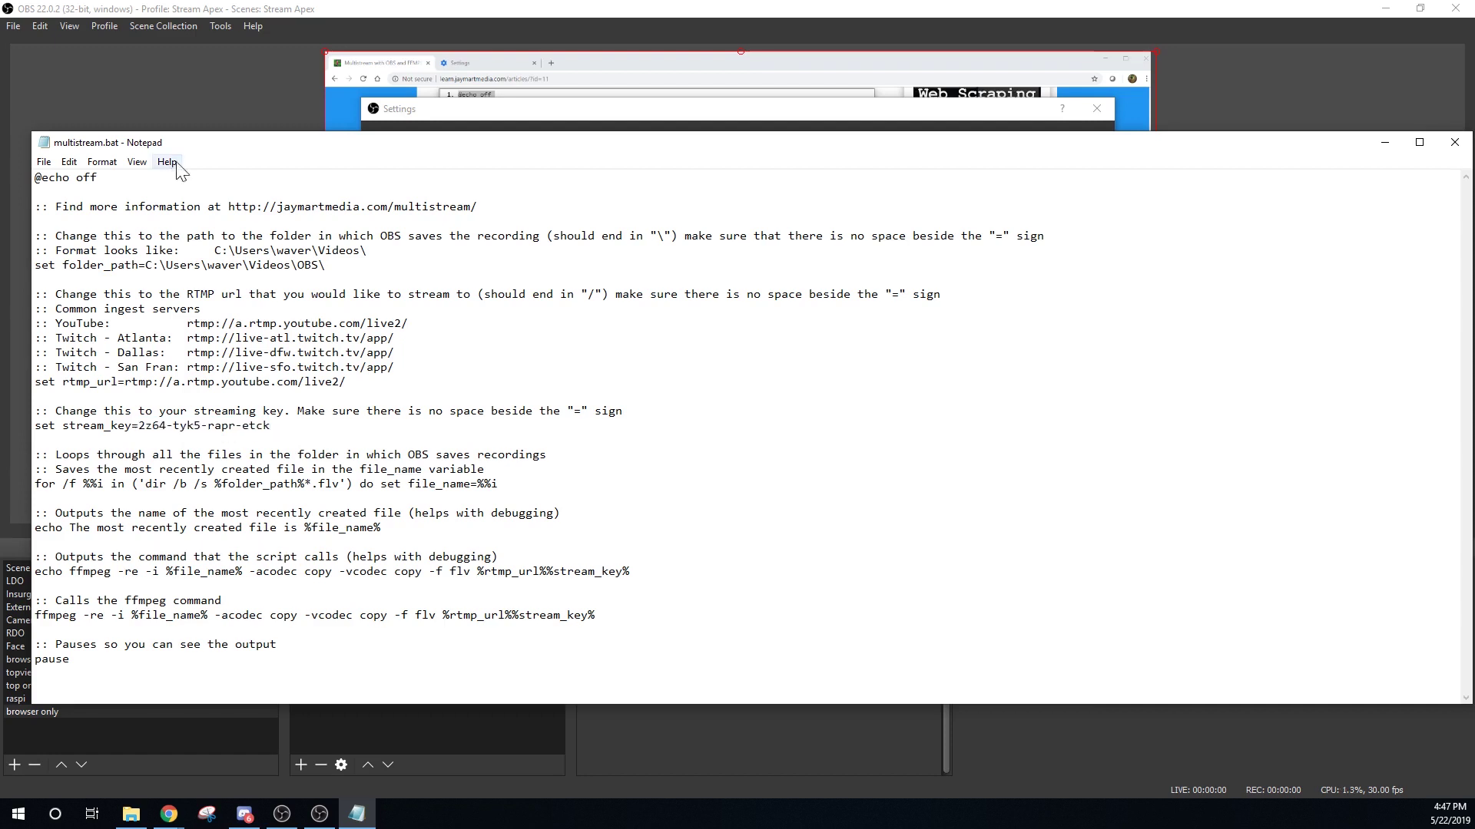
click(44, 162)
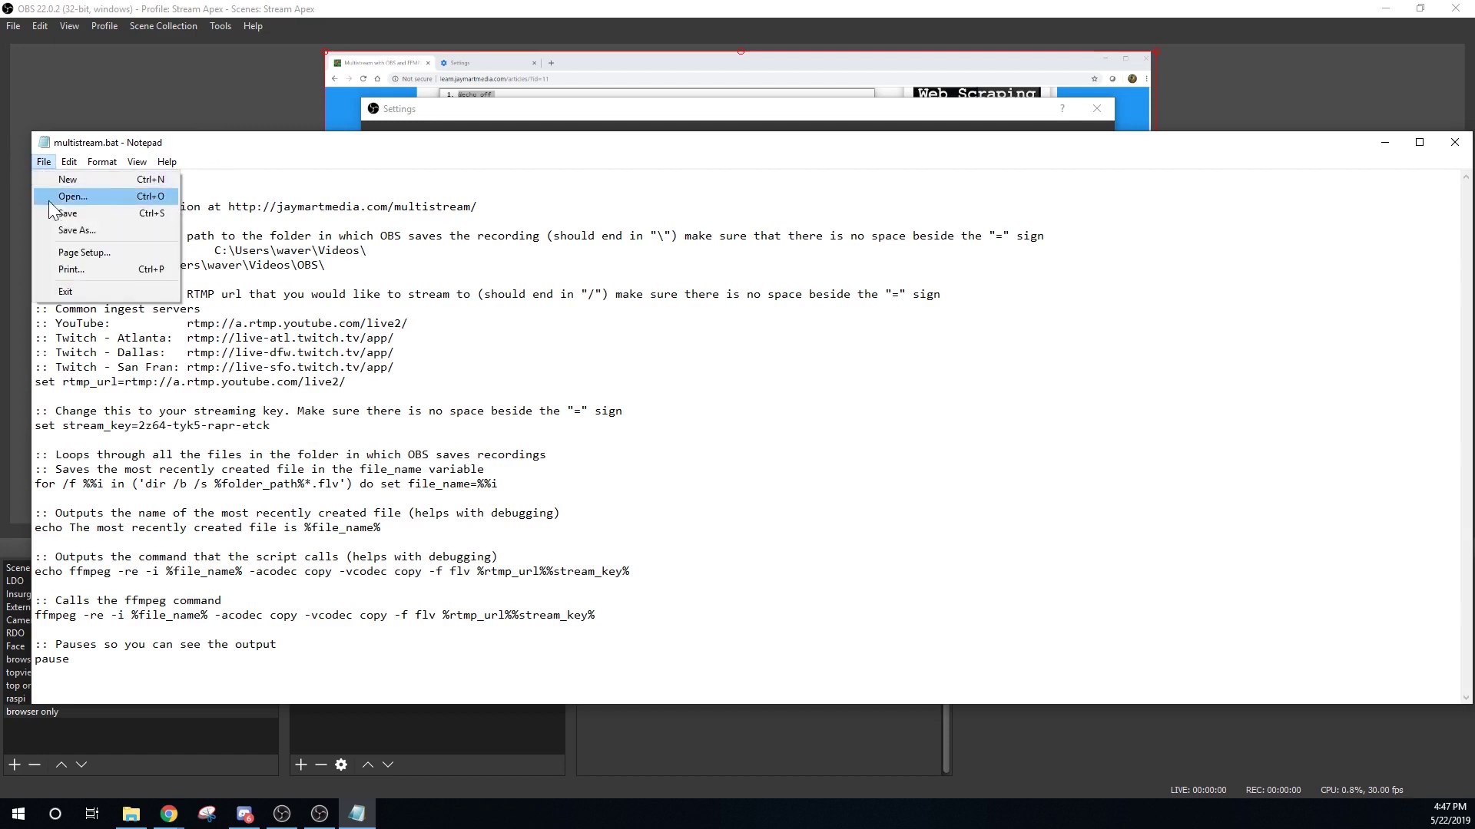
click(62, 214)
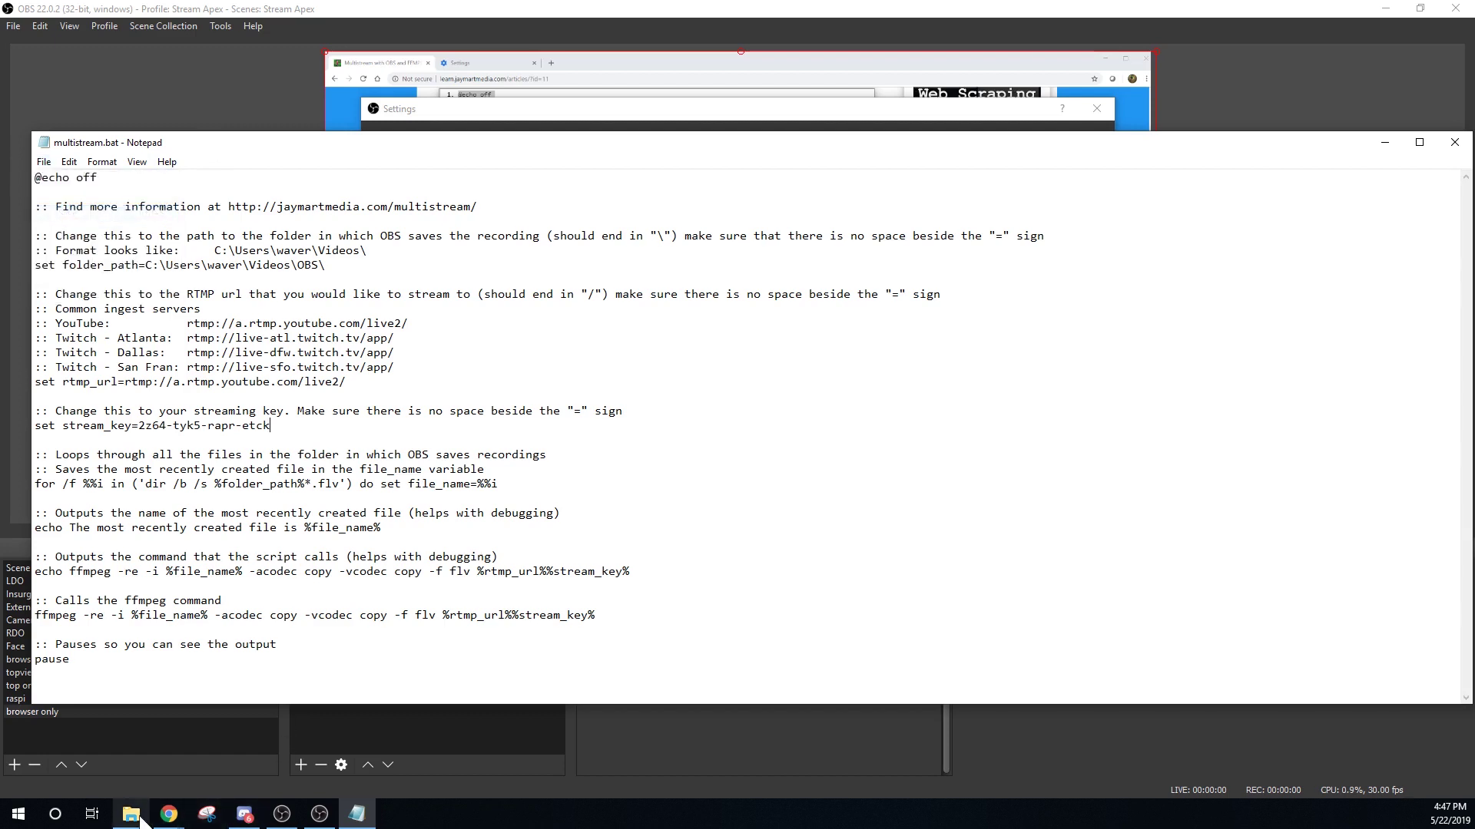
click(151, 768)
click(506, 466)
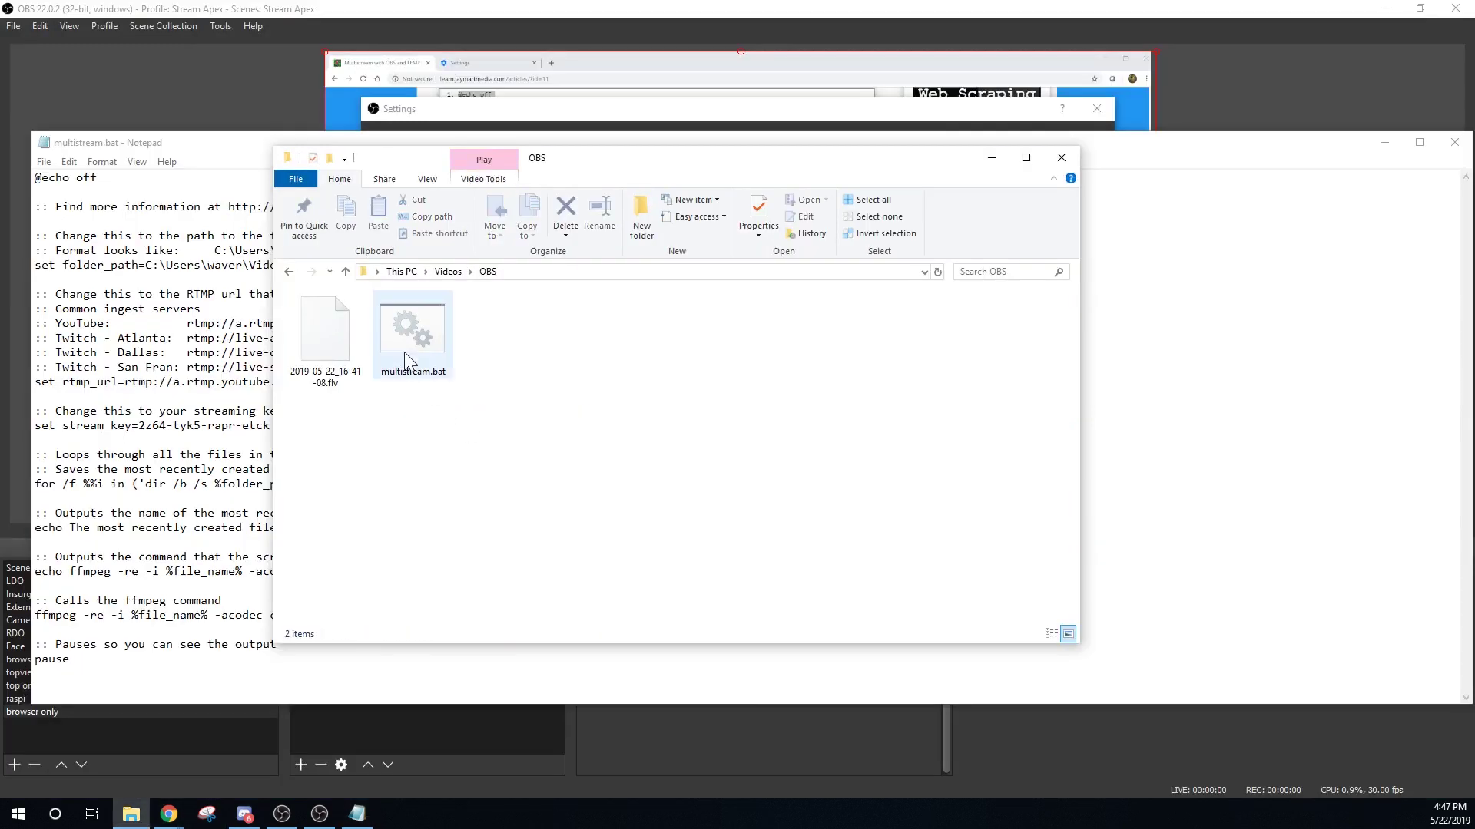
double_click(405, 358)
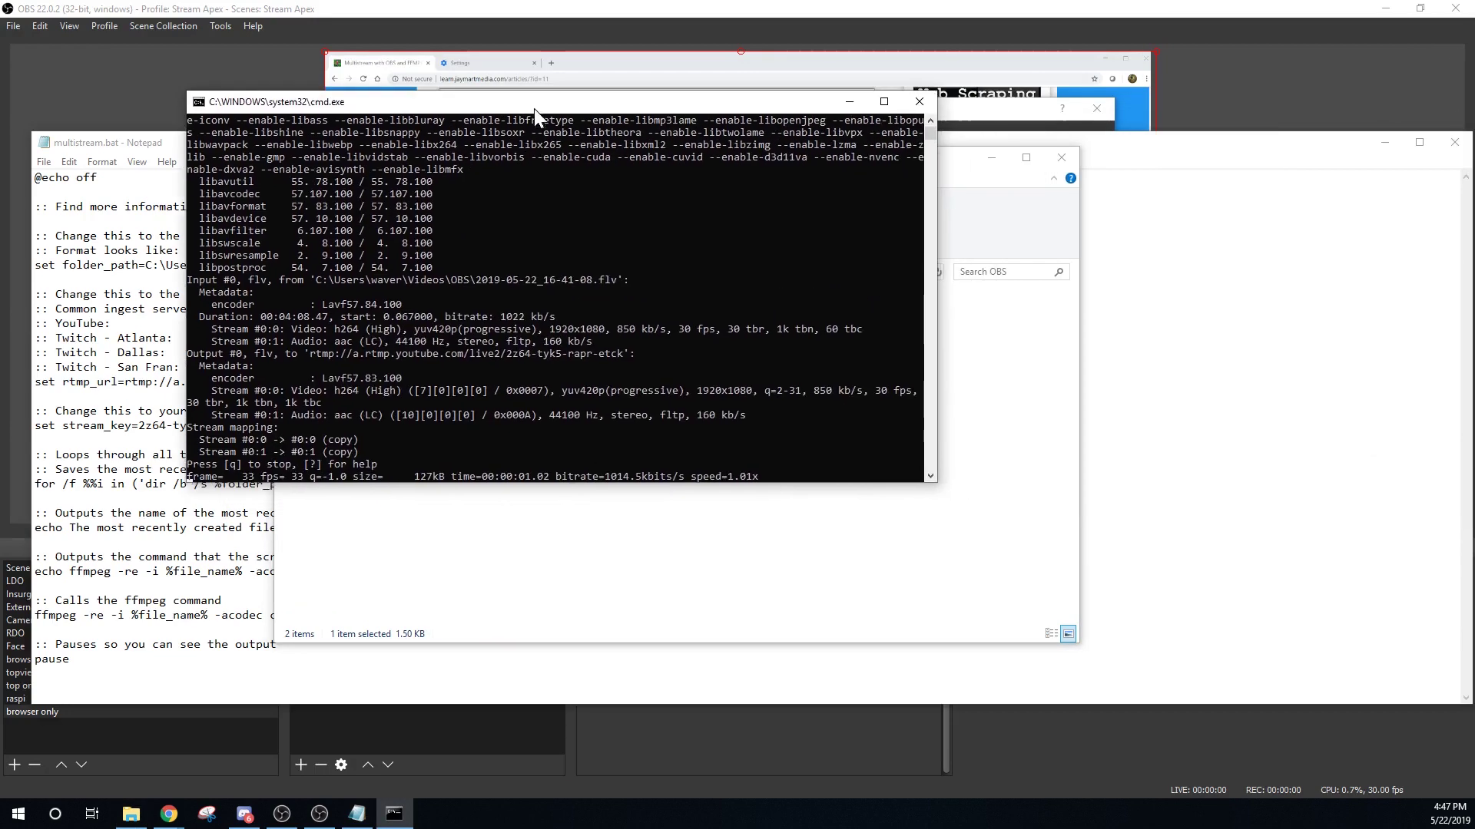
click(922, 101)
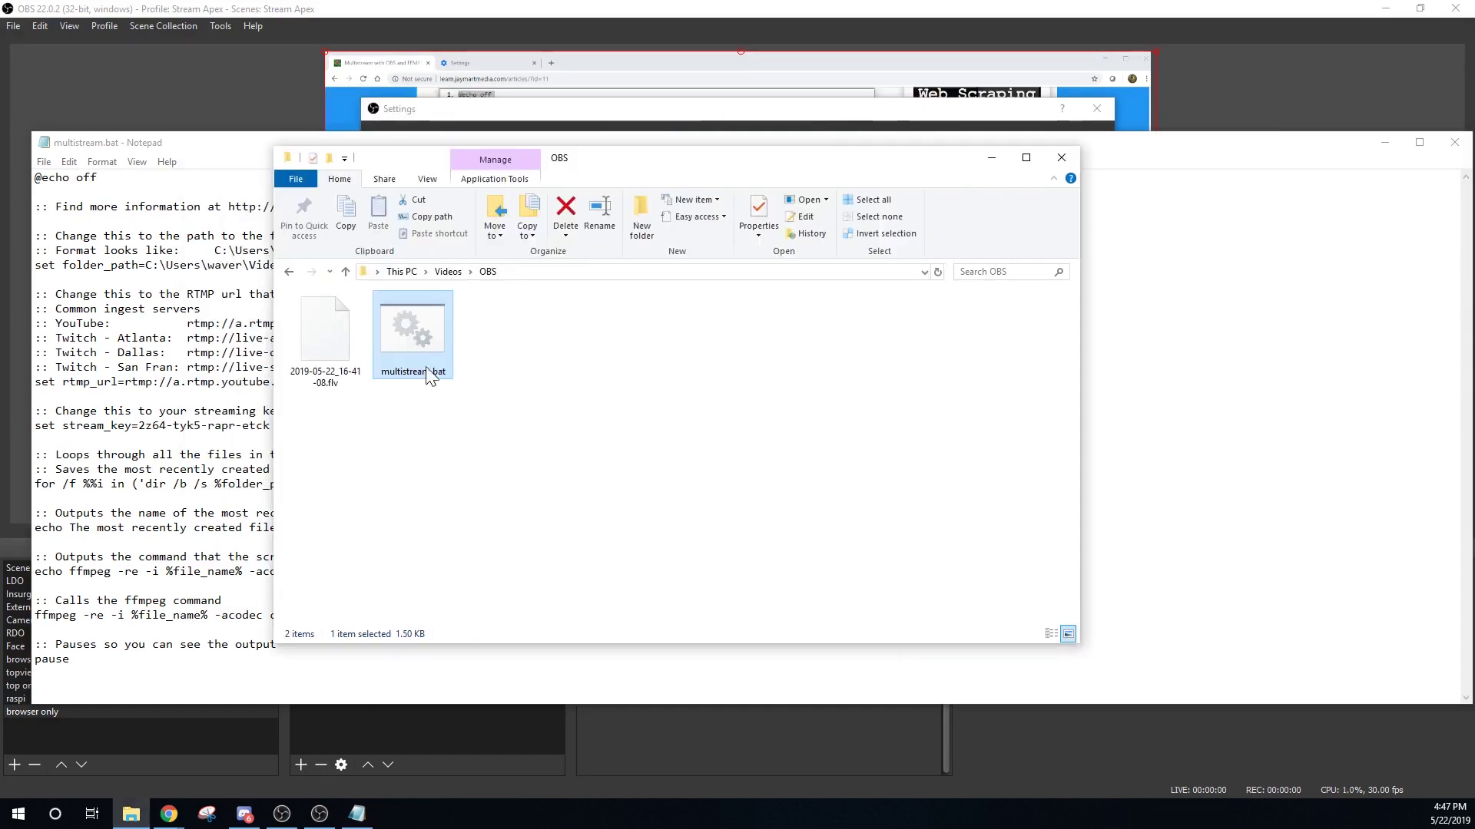
click(184, 146)
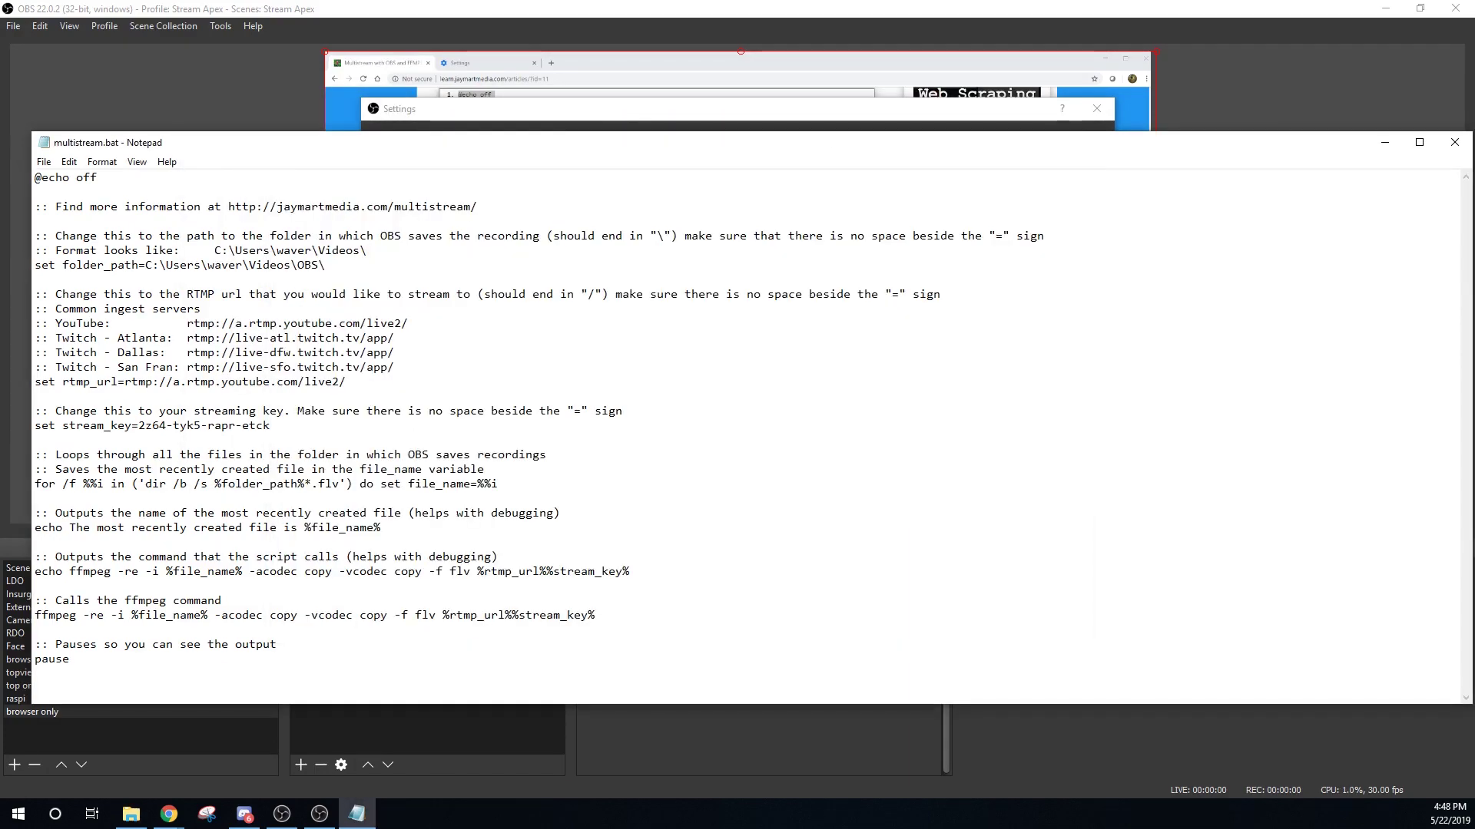